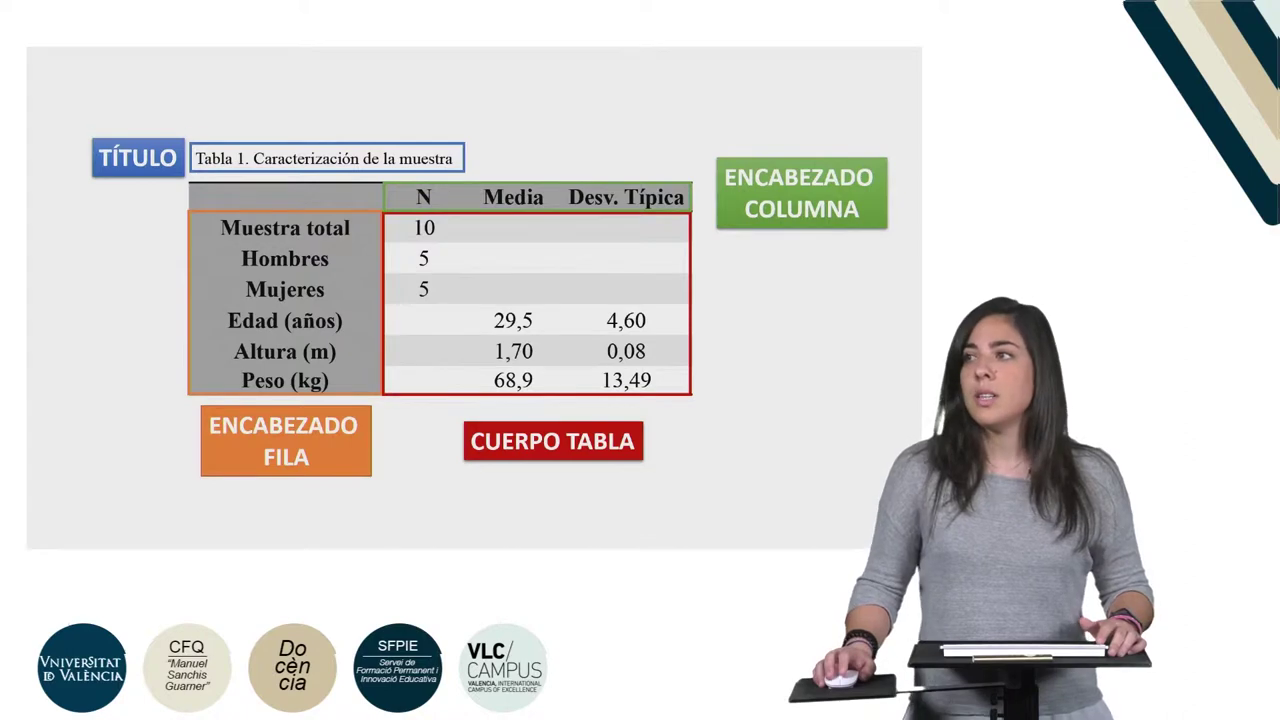
# Step: Exit the PowerPoint slide show and return to editing the parts-of-a-table slide
pyautogui.press('Escape')
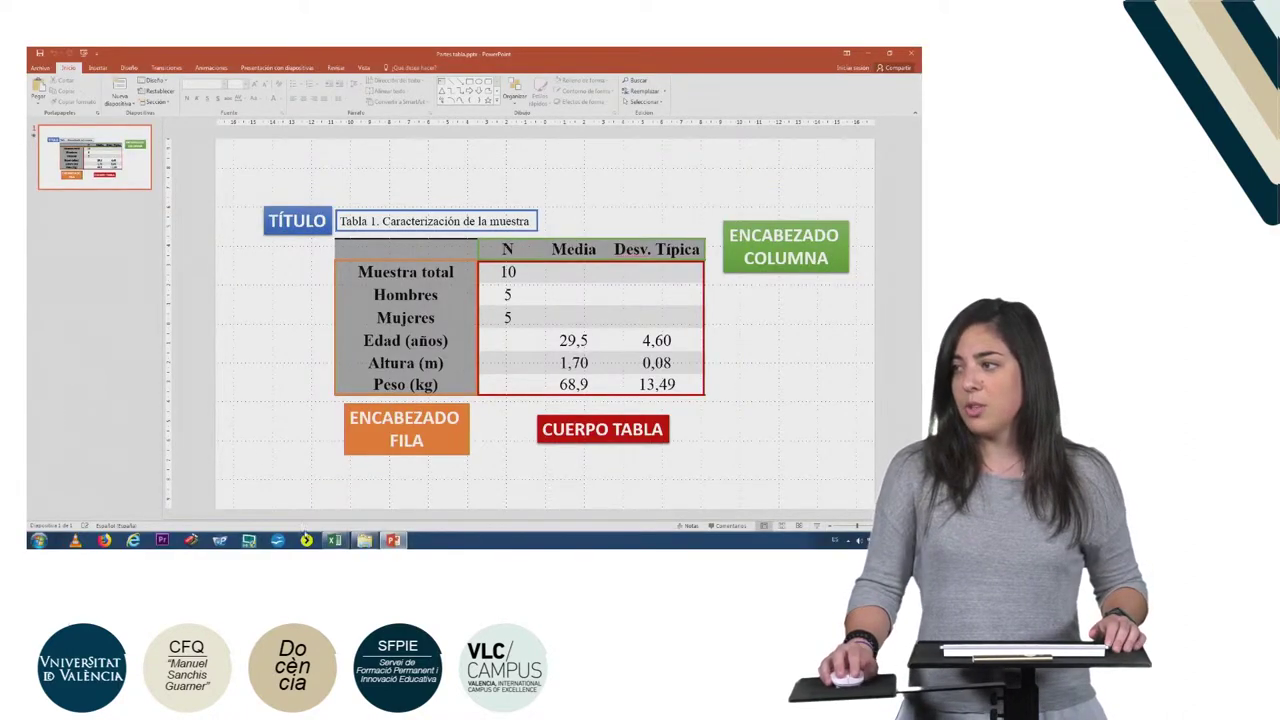
# Step: Switch to 'Conjunto de datos.xlsx' and scroll right to show the summary tables in columns M–P
pyautogui.moveTo(335, 541)
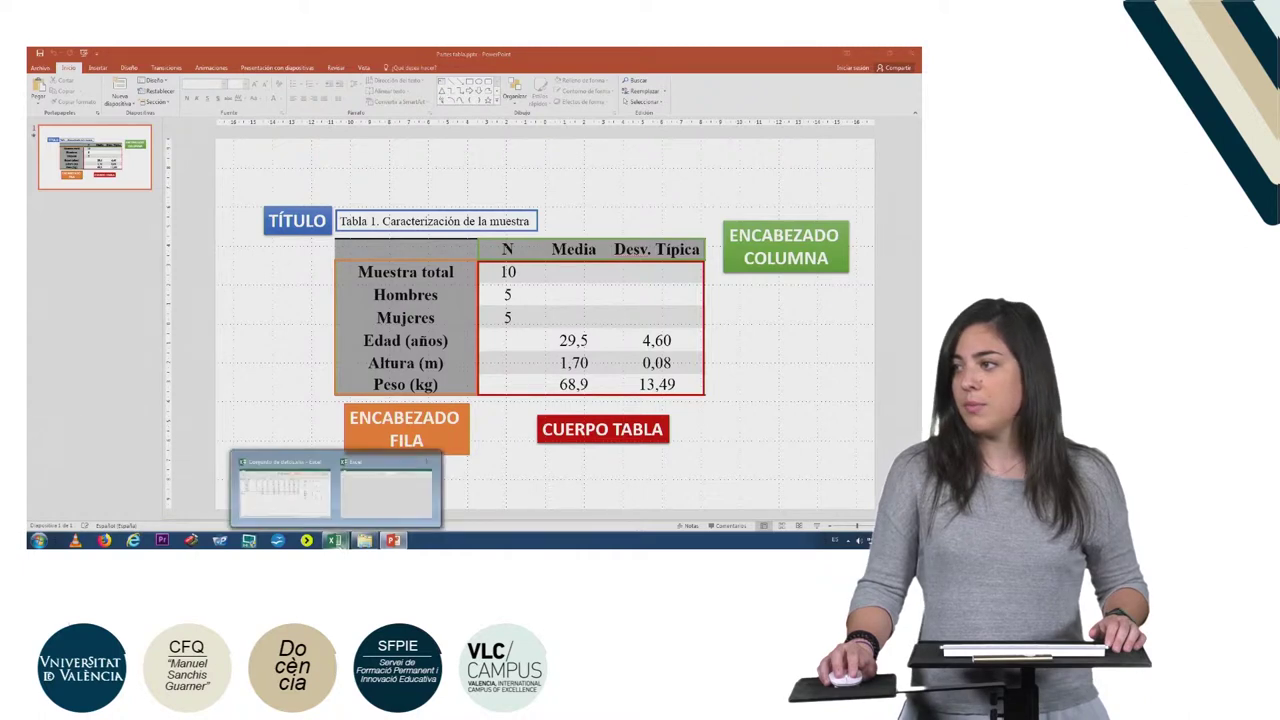
pyautogui.click(308, 487)
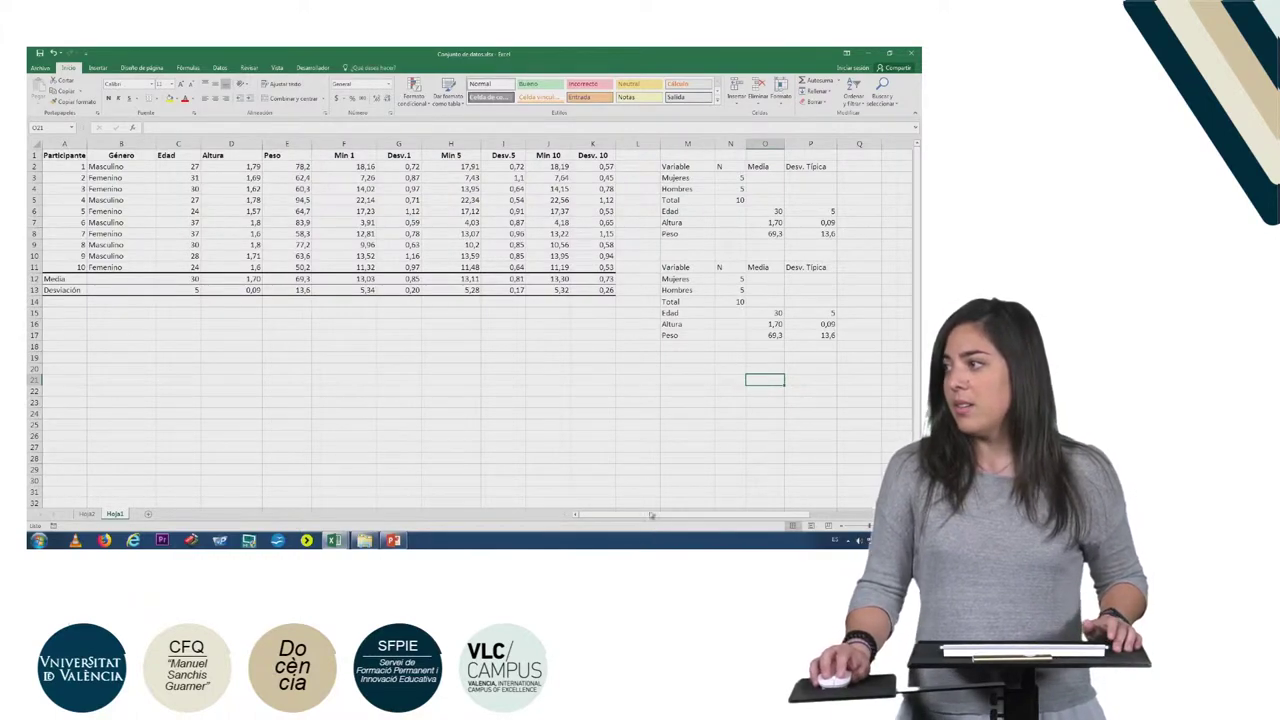
pyautogui.moveTo(651, 515); pyautogui.dragTo(686, 521)
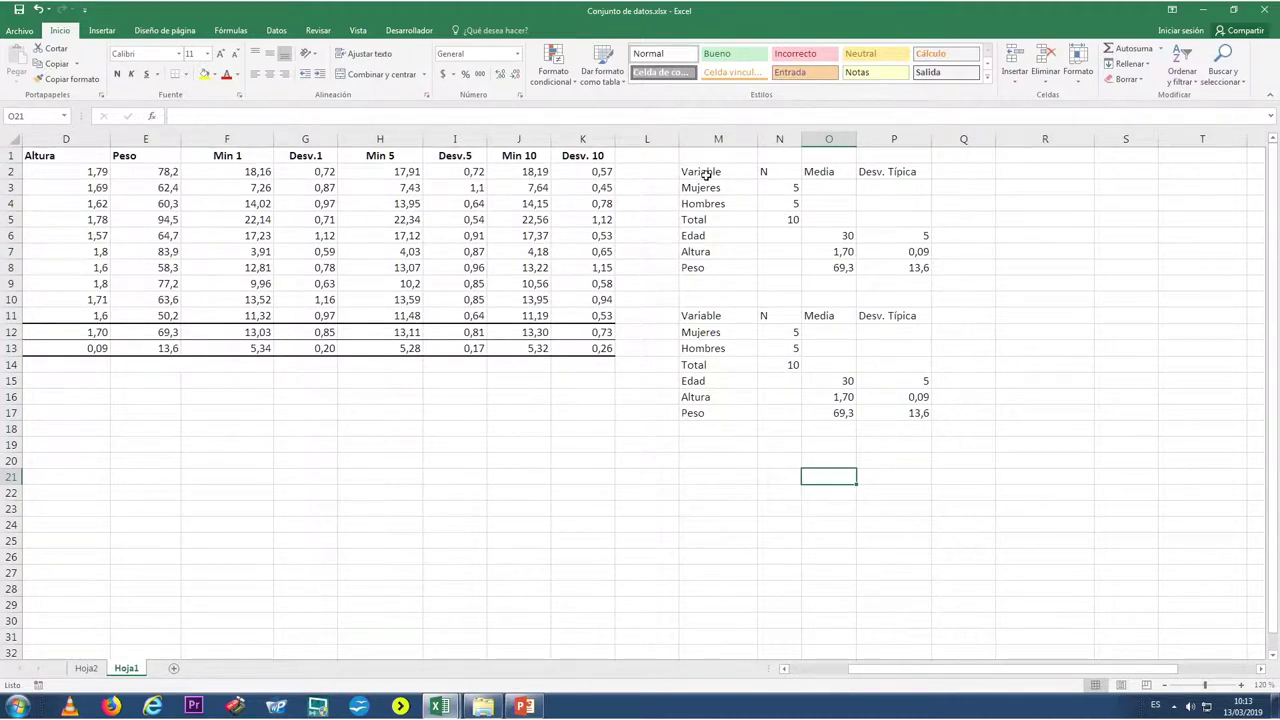
# Step: Select header row M2:P2 and switch to Draw Border with a solid line style
pyautogui.moveTo(703, 172); pyautogui.dragTo(886, 173)
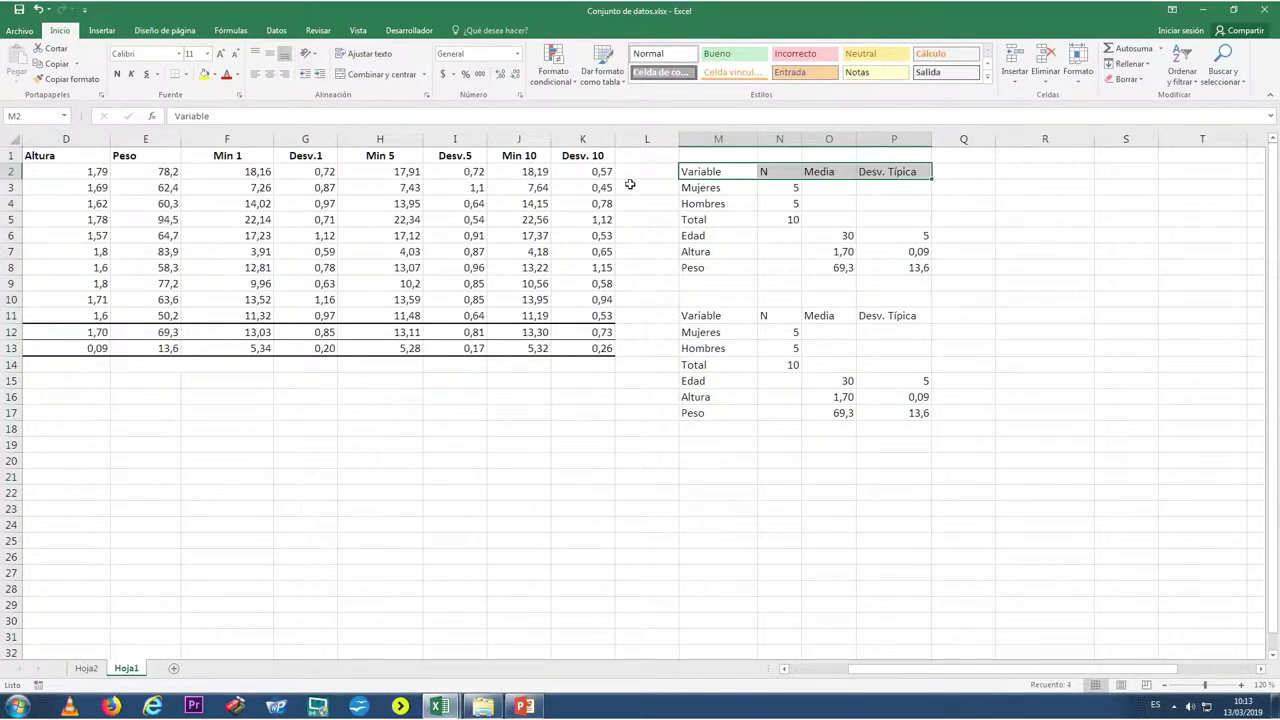
pyautogui.click(188, 76)
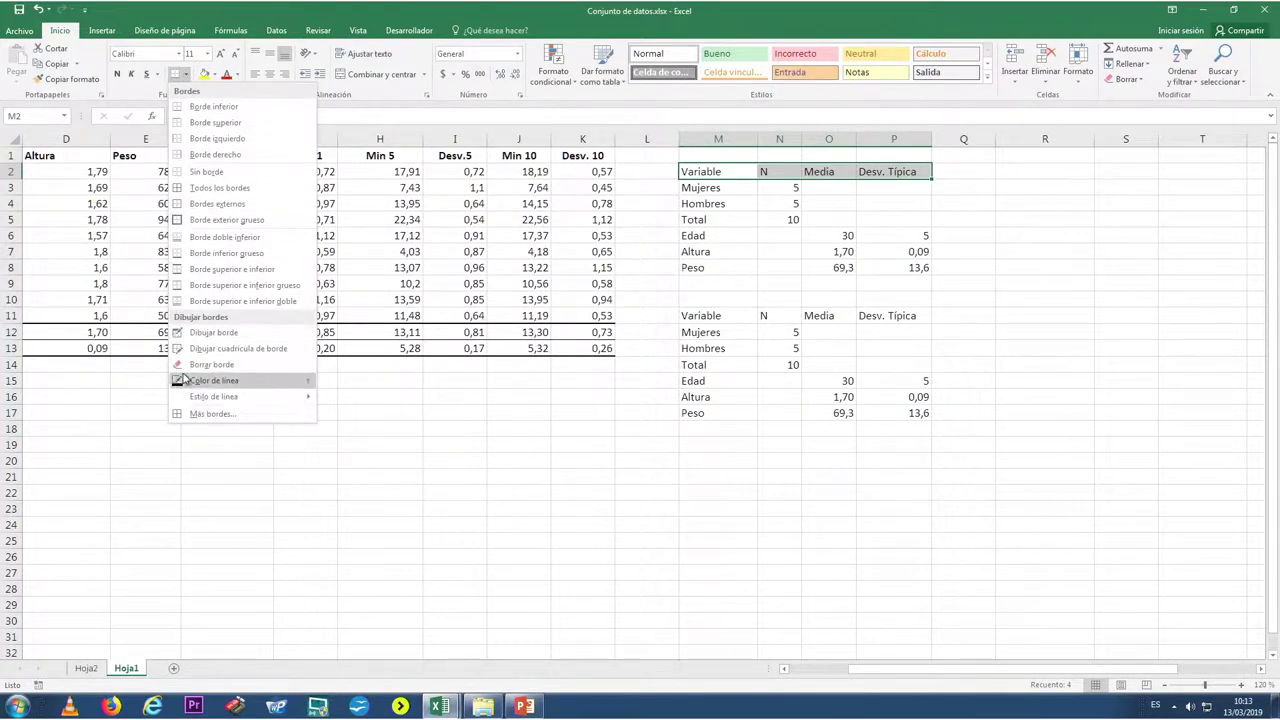
pyautogui.click(210, 332)
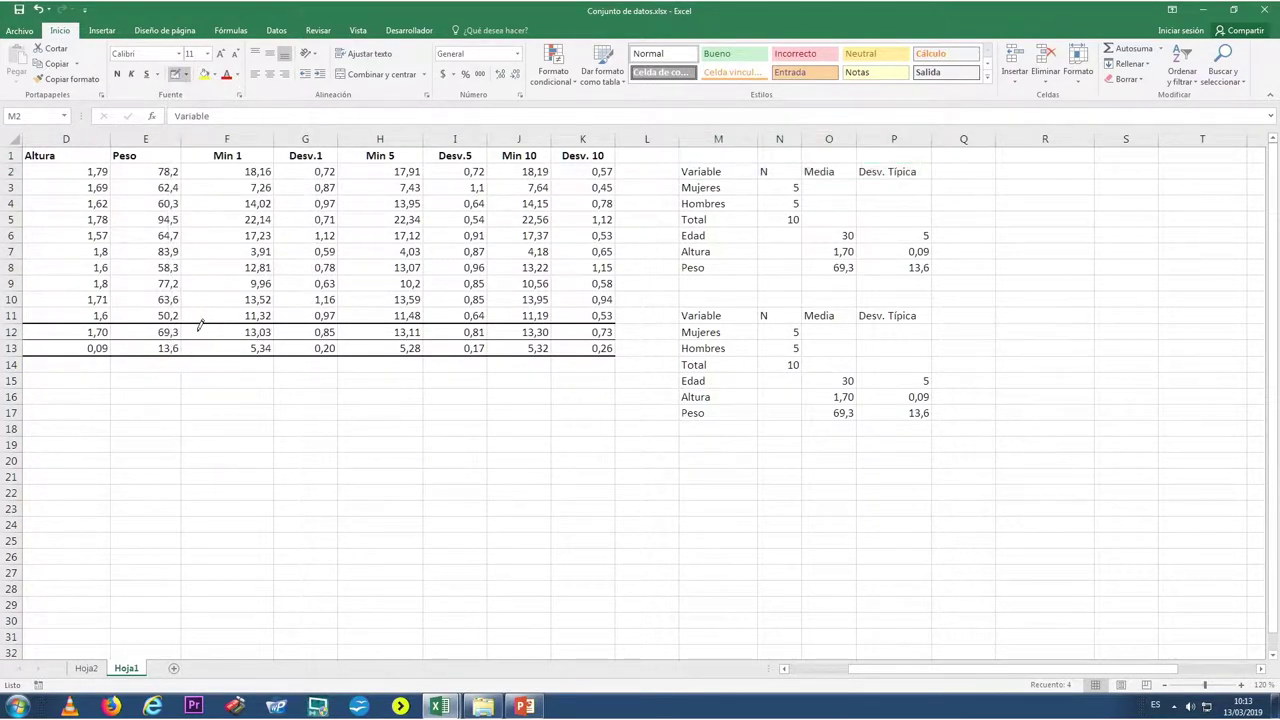
pyautogui.click(185, 76)
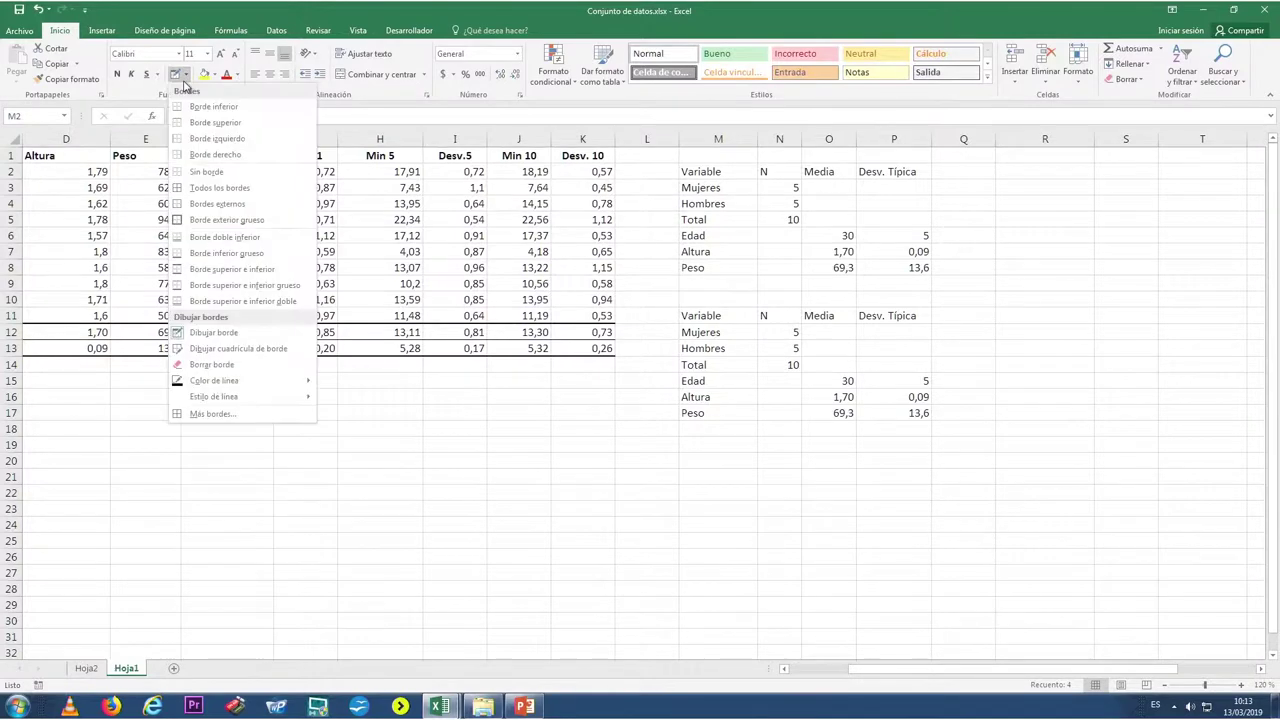
pyautogui.moveTo(225, 397)
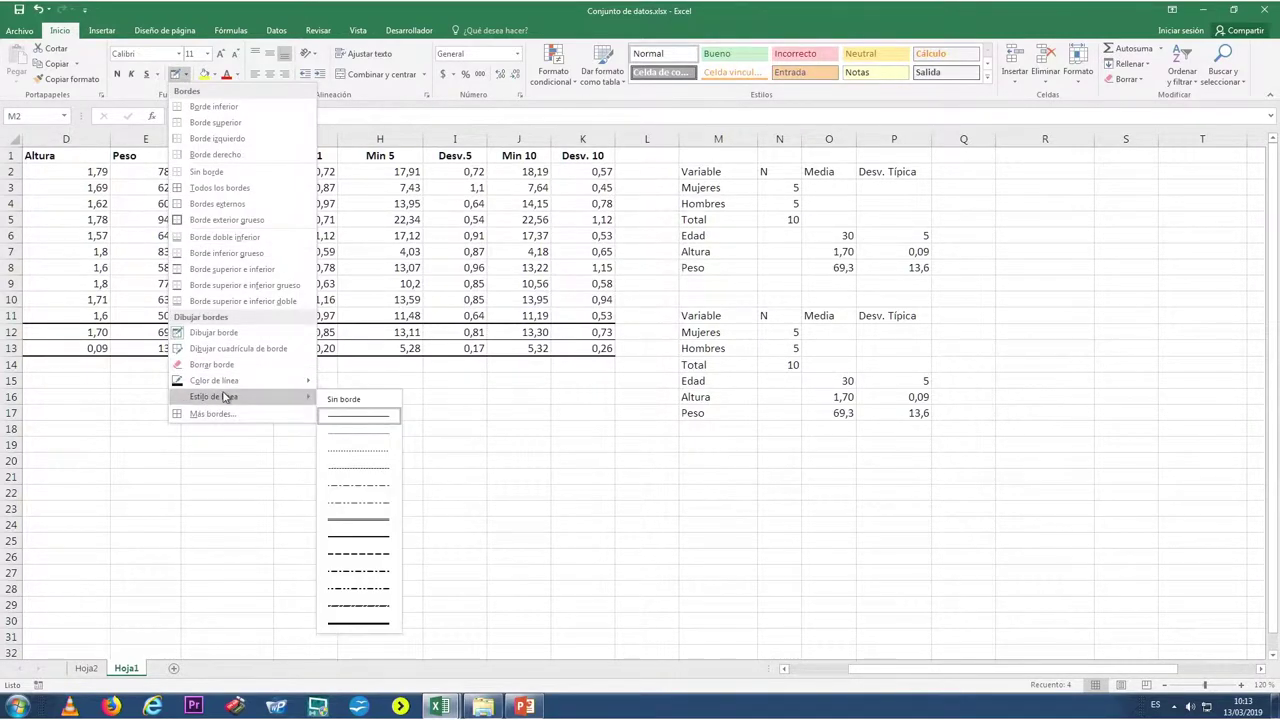
pyautogui.click(373, 543)
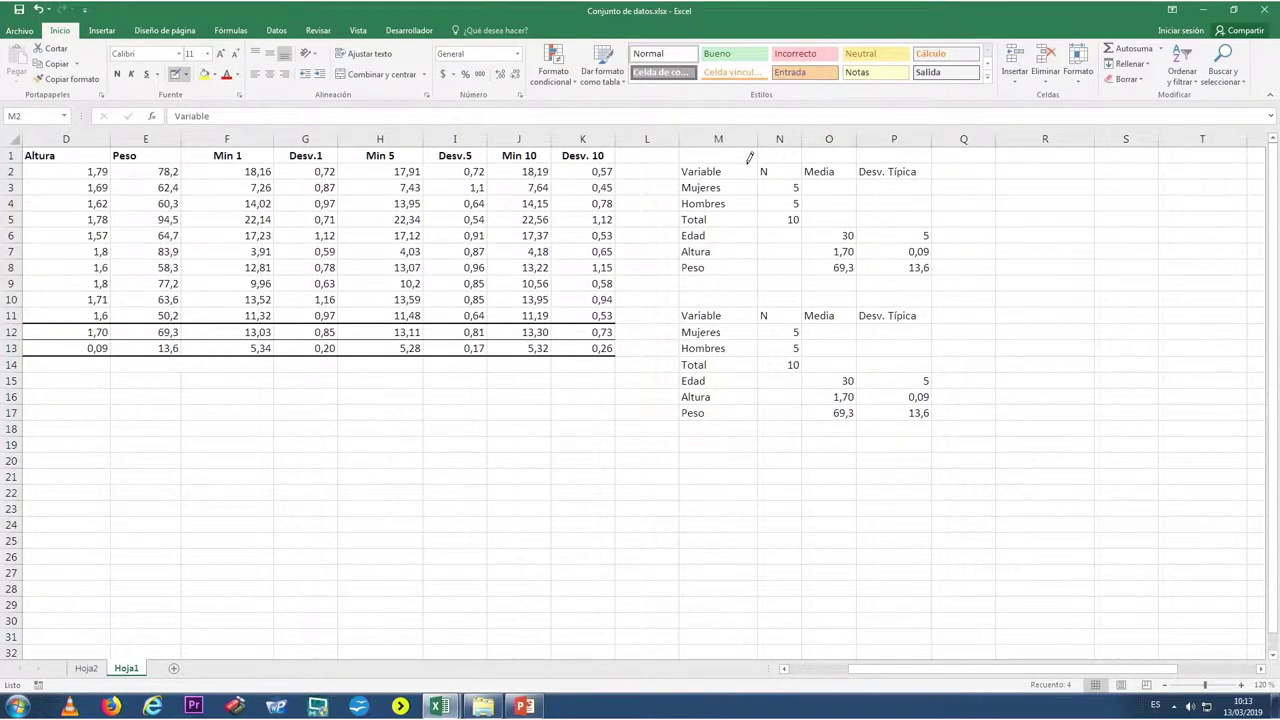
# Step: Draw solid rules above and below the header row and under the Peso row
pyautogui.moveTo(773, 153); pyautogui.dragTo(880, 150)
pyautogui.moveTo(727, 173); pyautogui.dragTo(930, 173)
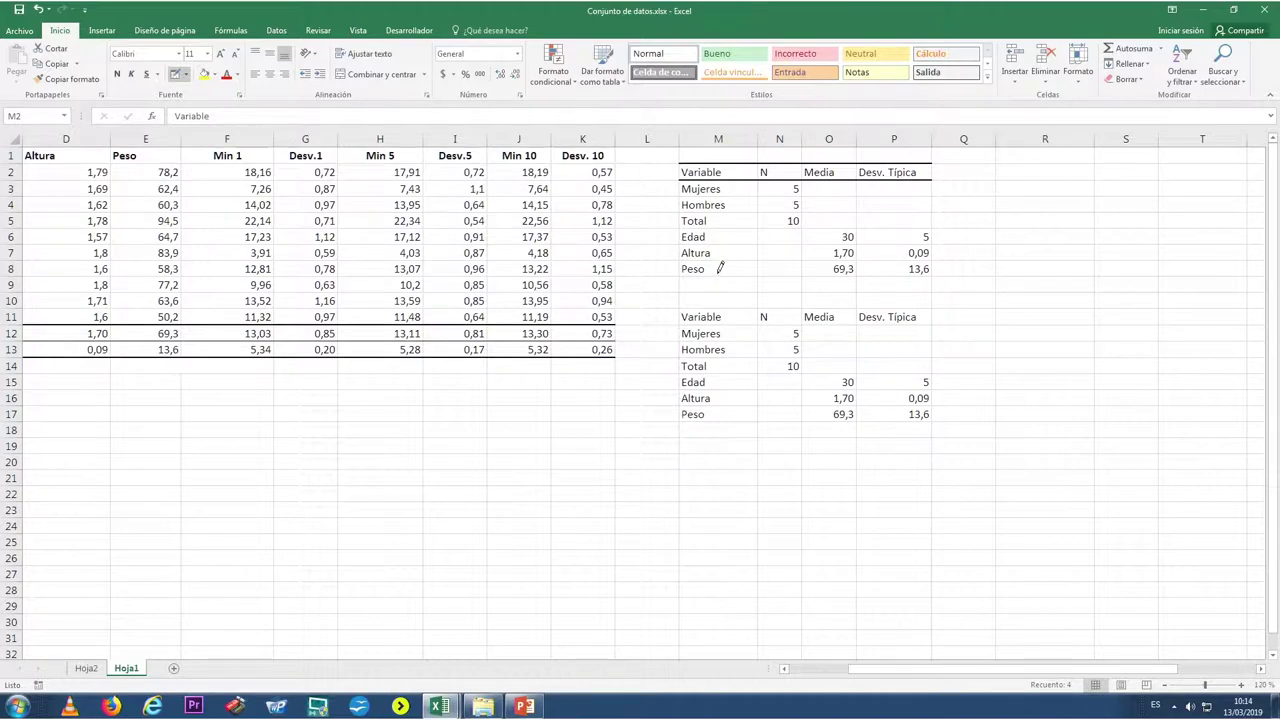
pyautogui.moveTo(720, 270); pyautogui.dragTo(929, 271)
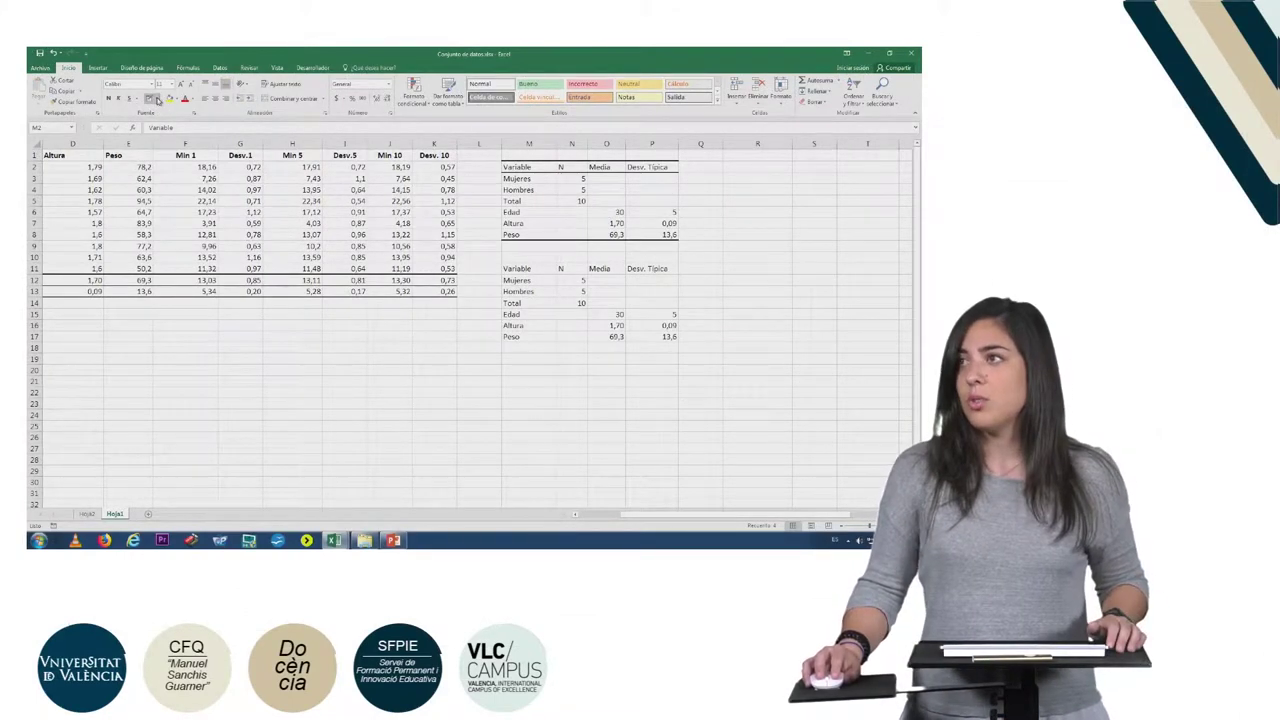
# Step: Leave border drawing and fill the header row M2:P2 with dark grey
pyautogui.click(155, 98)
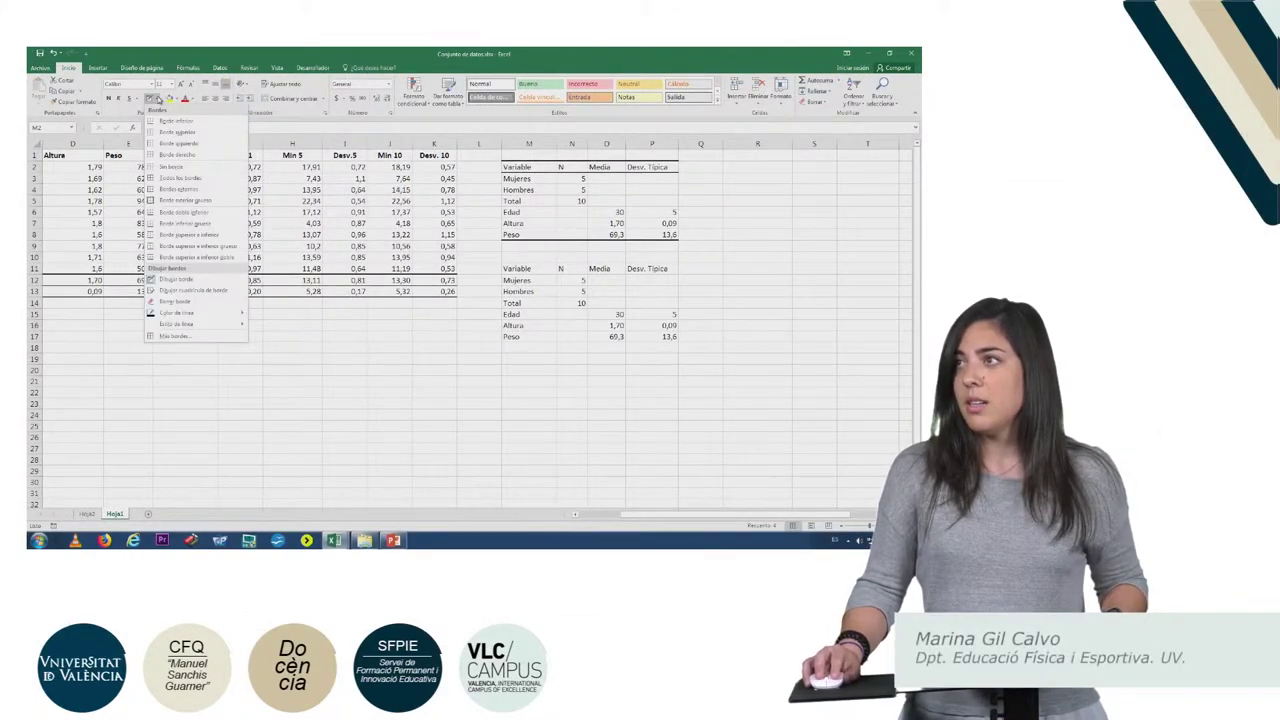
pyautogui.click(155, 99)
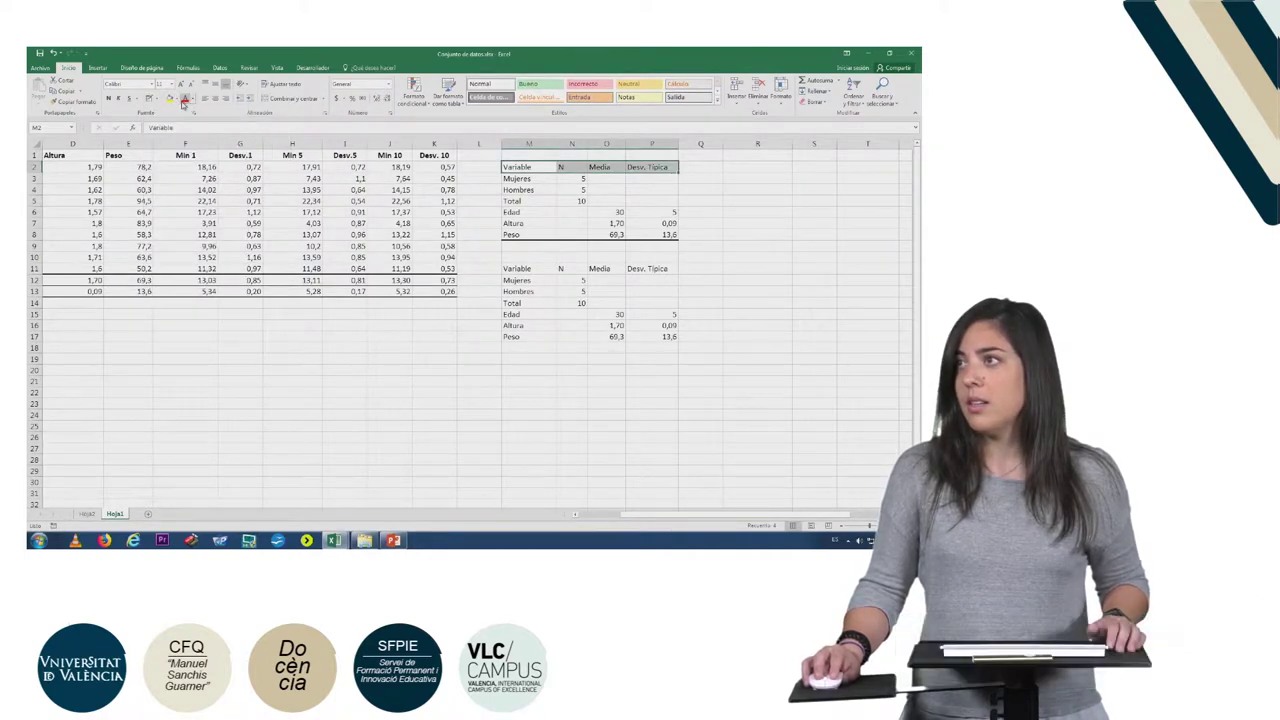
pyautogui.click(180, 102)
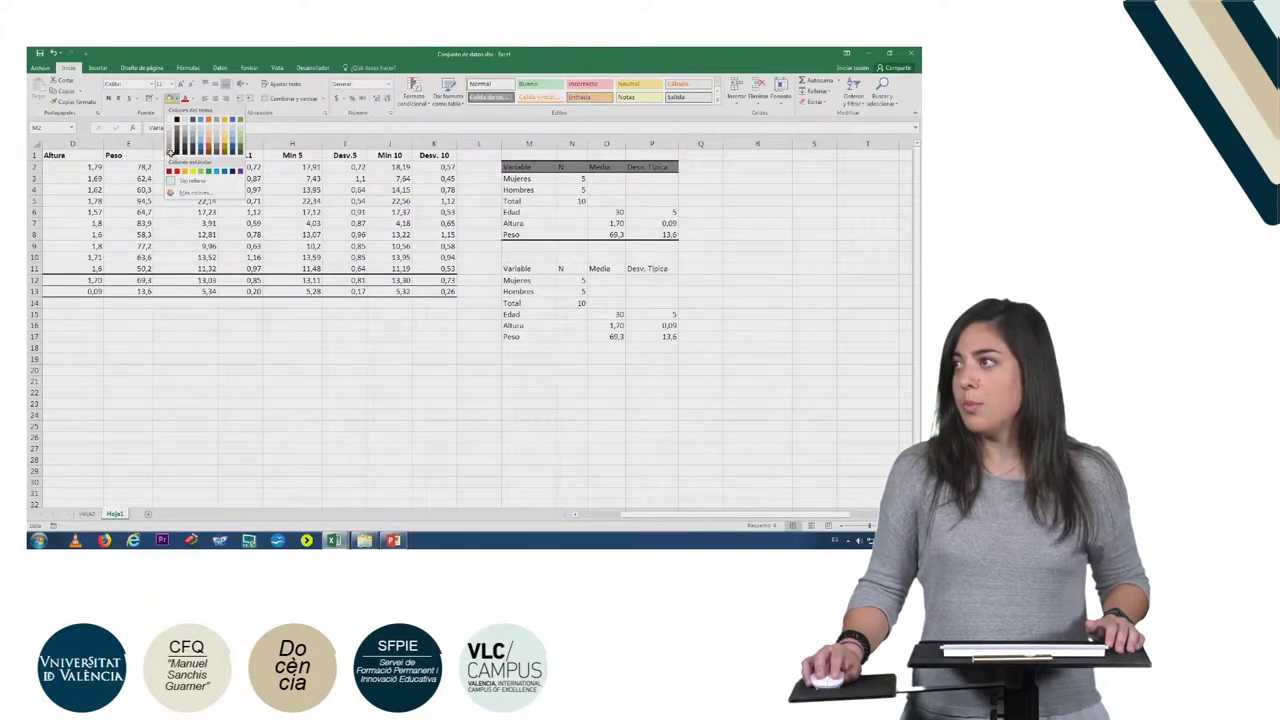
pyautogui.click(171, 150)
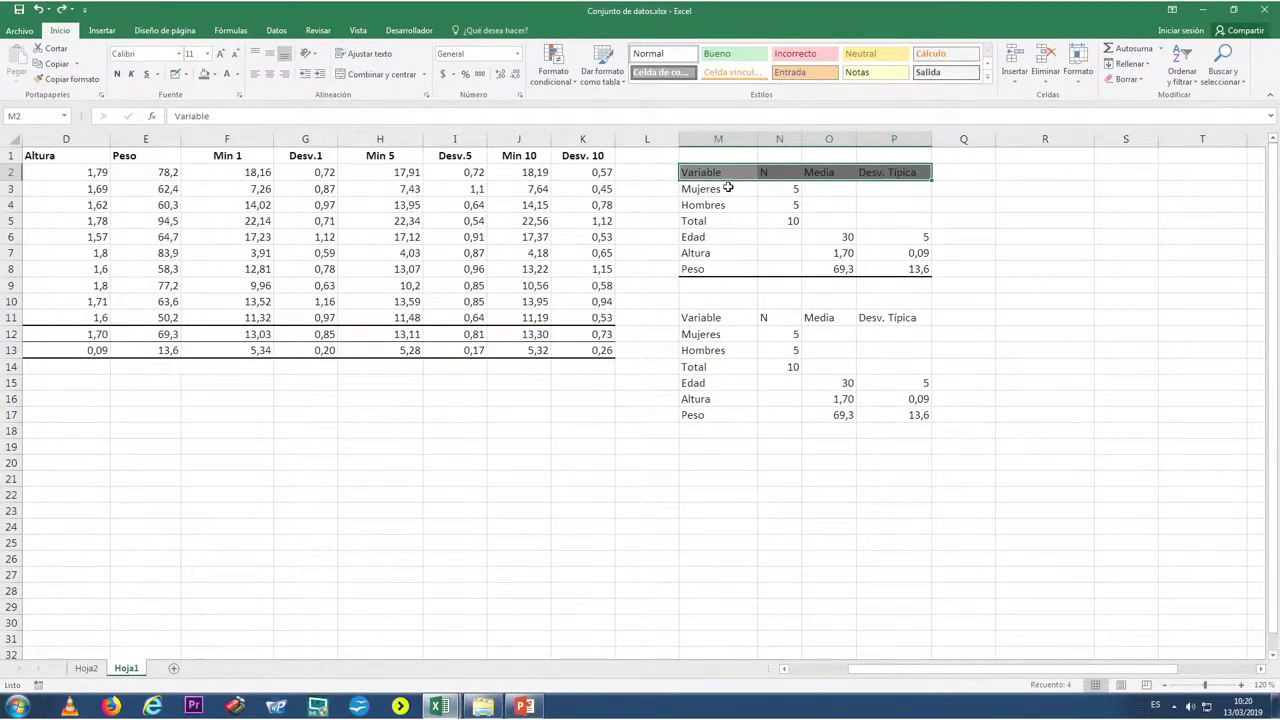
# Step: Fill the row labels Mujeres to Peso (M3:M8) with grey
pyautogui.moveTo(728, 188); pyautogui.dragTo(726, 265)
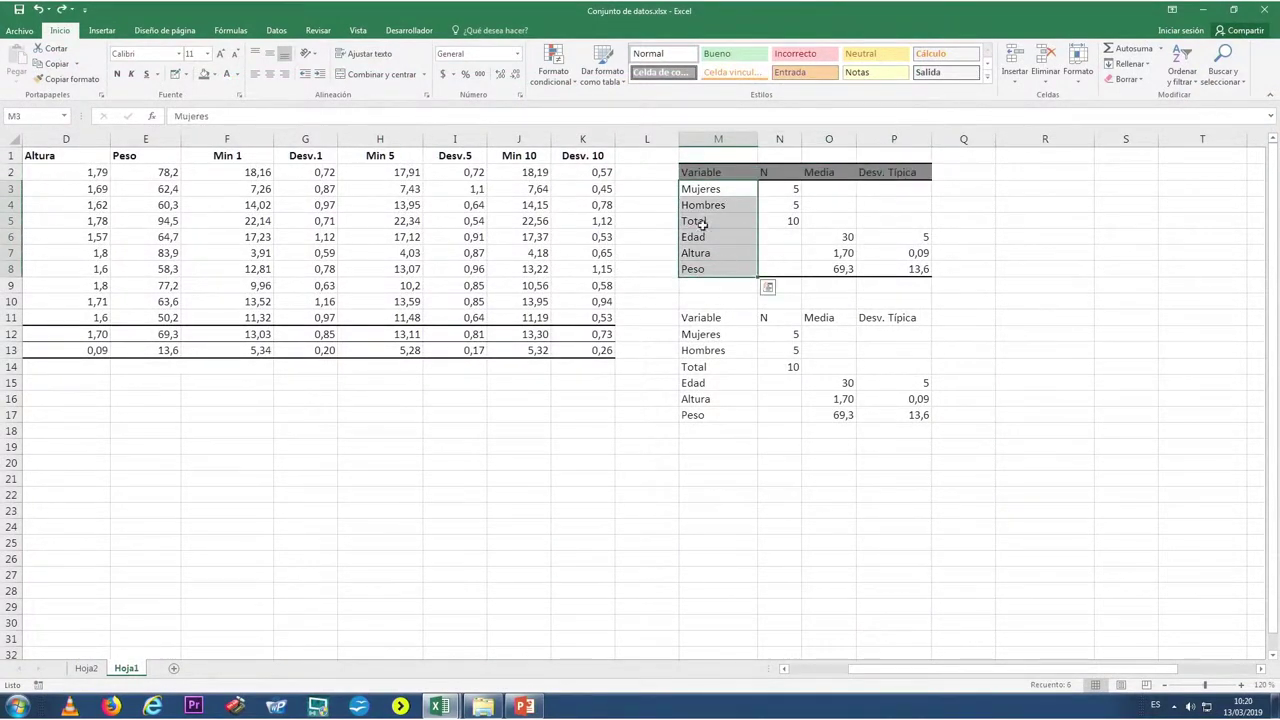
pyautogui.click(204, 78)
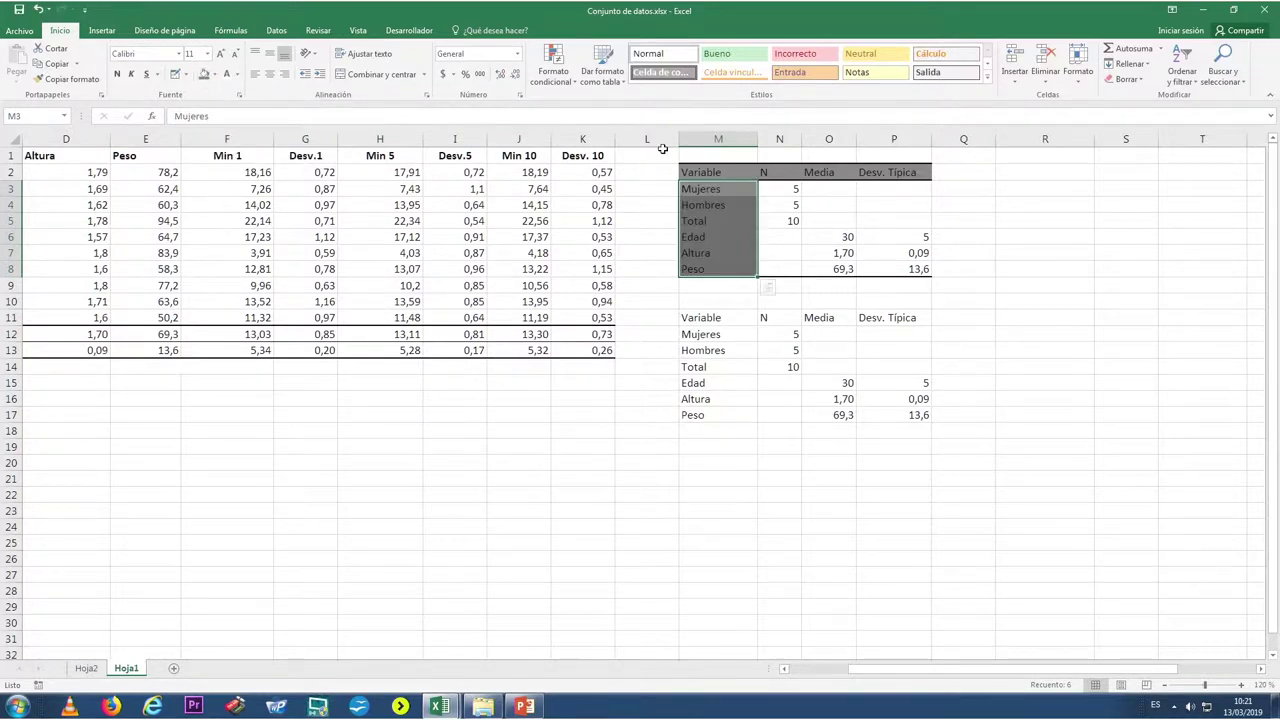
pyautogui.click(720, 185)
# Step: Make the header and row label text white, and bold the row labels
pyautogui.moveTo(720, 172); pyautogui.dragTo(885, 172)
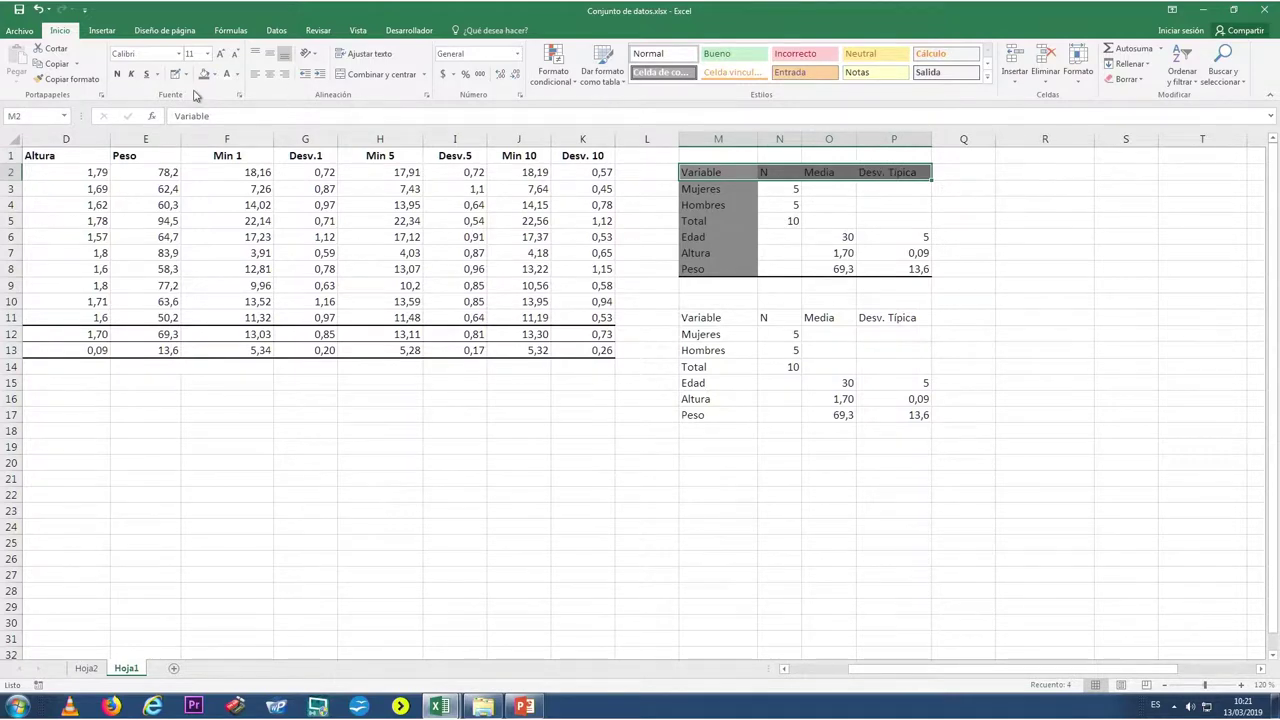
pyautogui.click(238, 76)
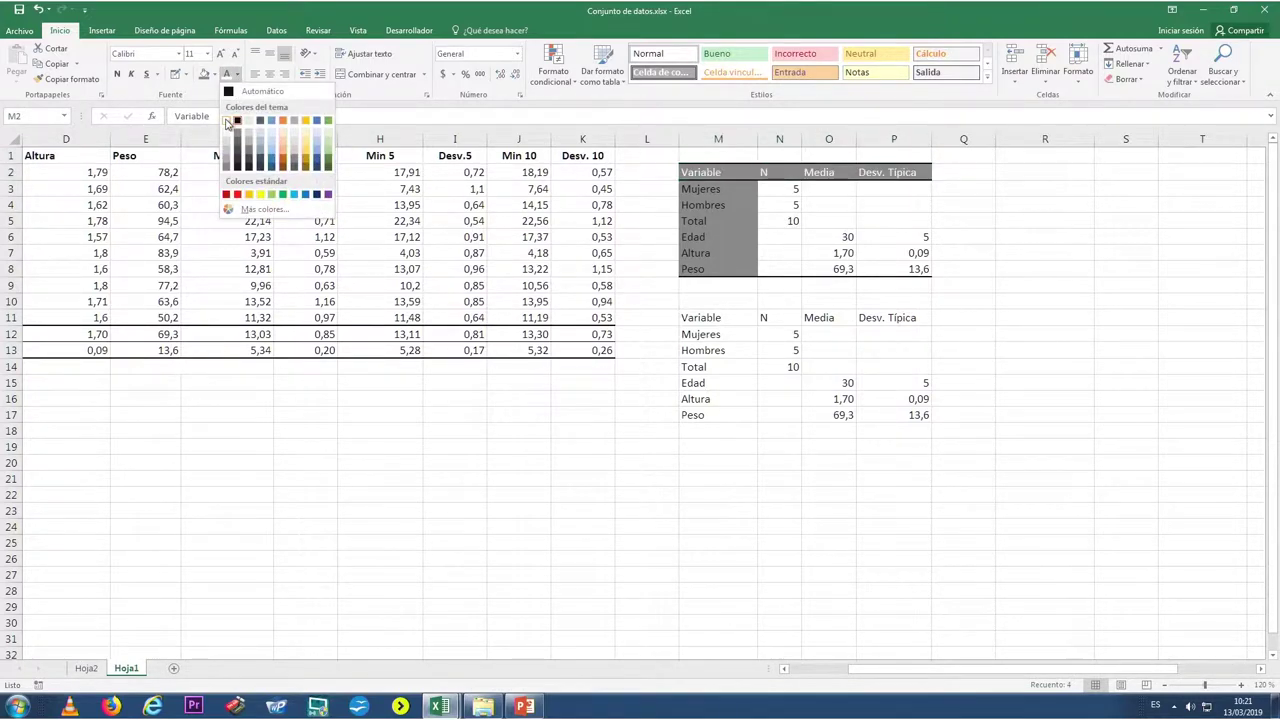
pyautogui.click(236, 121)
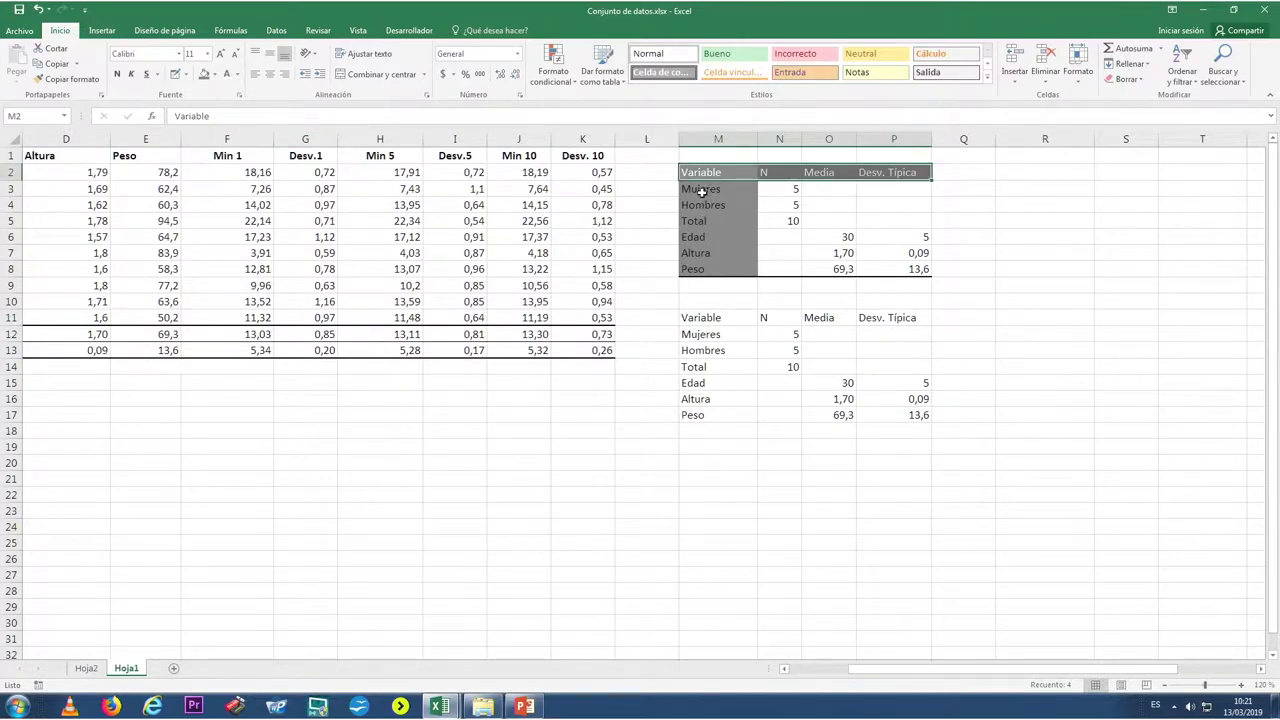
pyautogui.moveTo(701, 188); pyautogui.dragTo(700, 268)
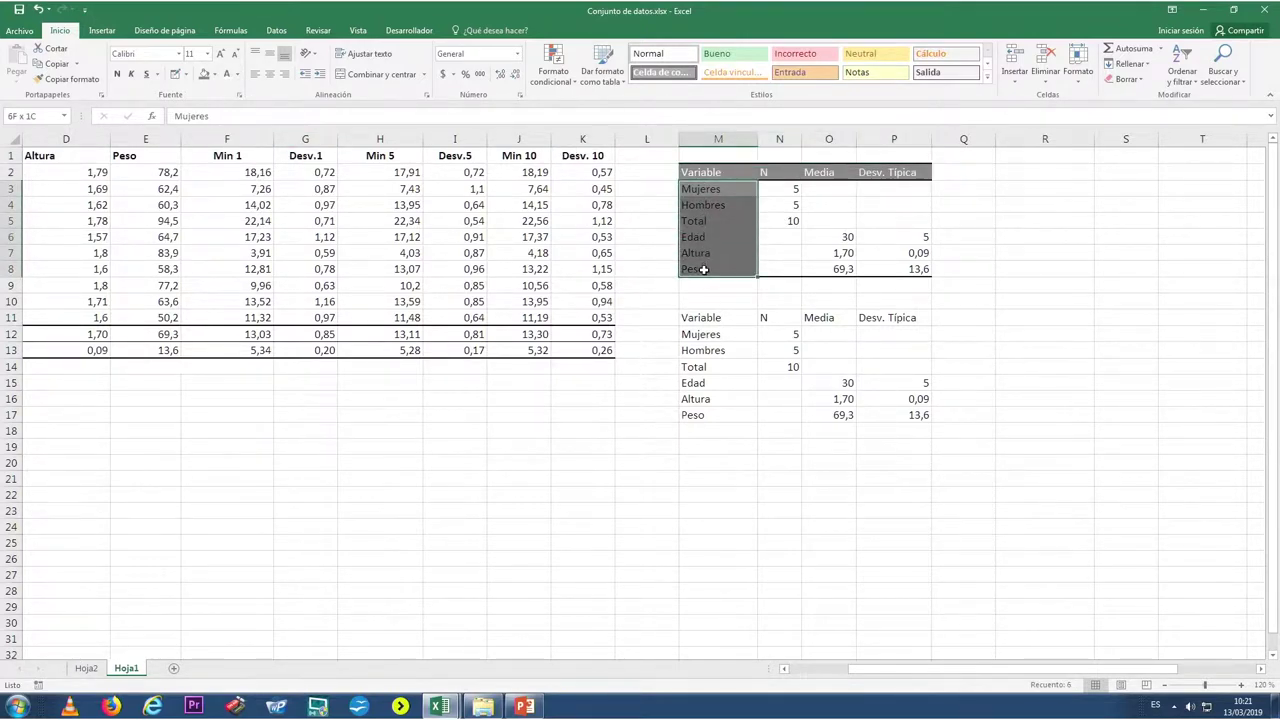
pyautogui.click(226, 76)
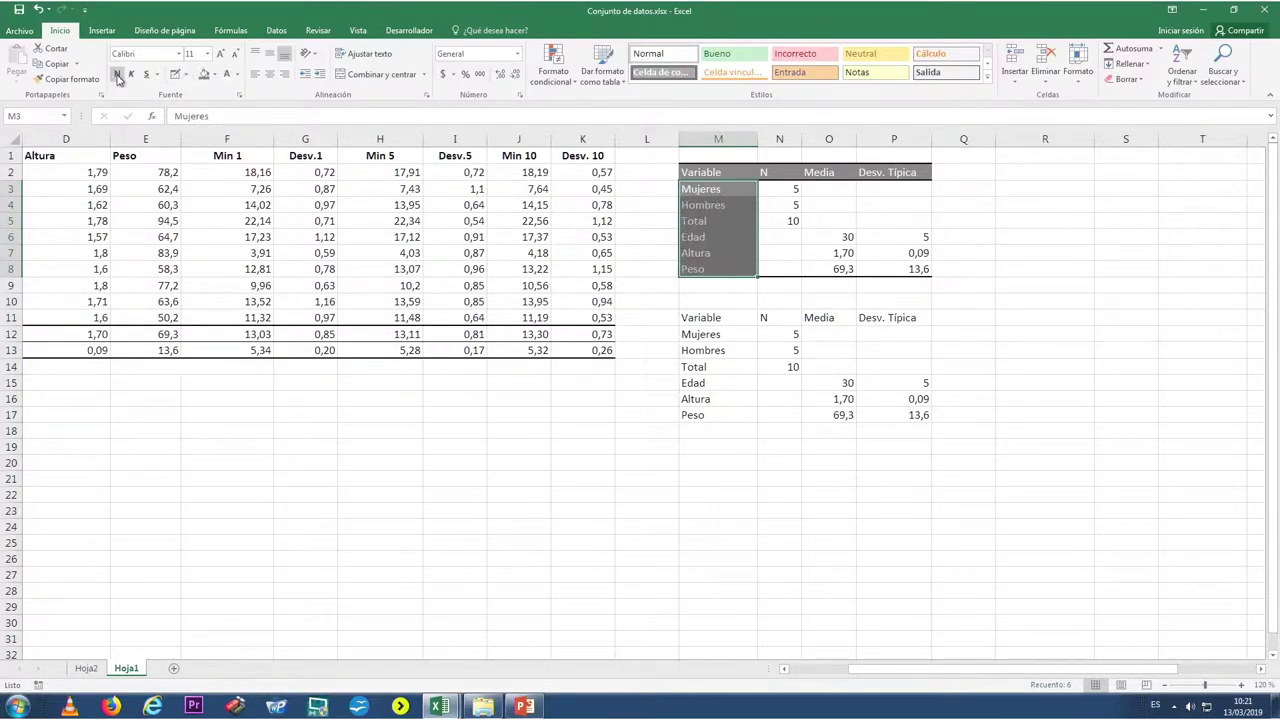
pyautogui.click(117, 75)
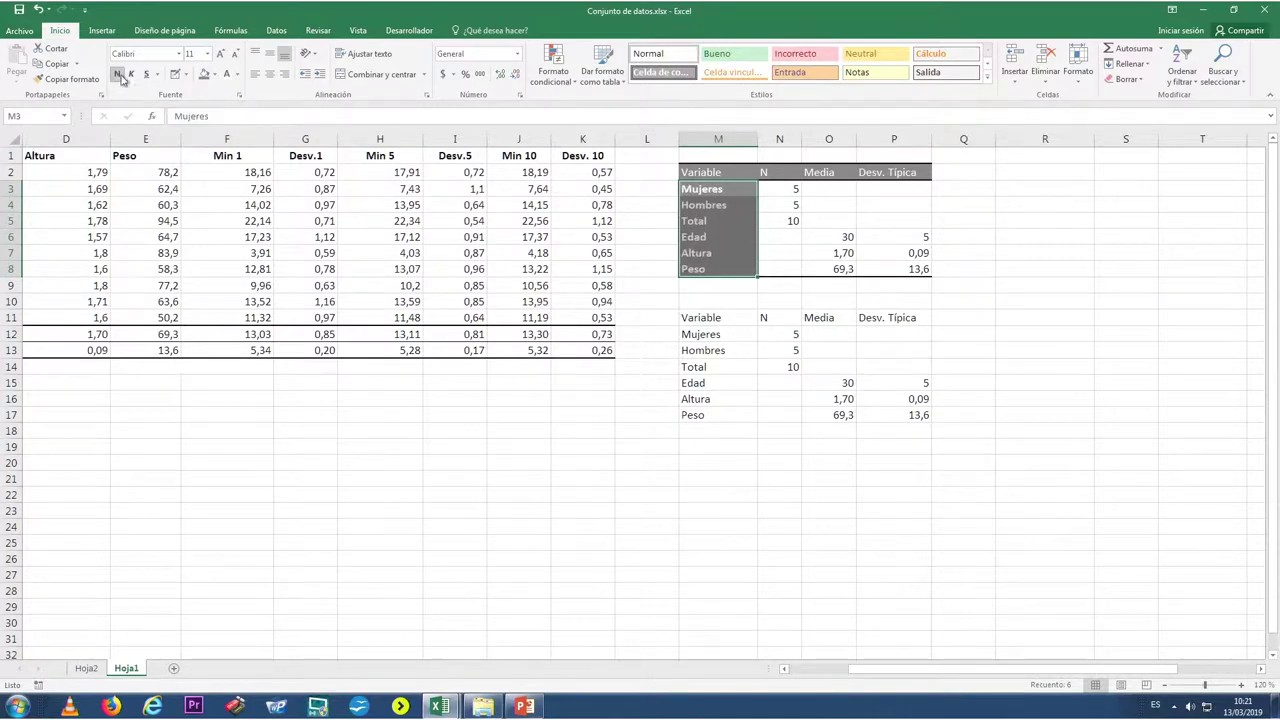
pyautogui.moveTo(725, 170); pyautogui.dragTo(925, 172)
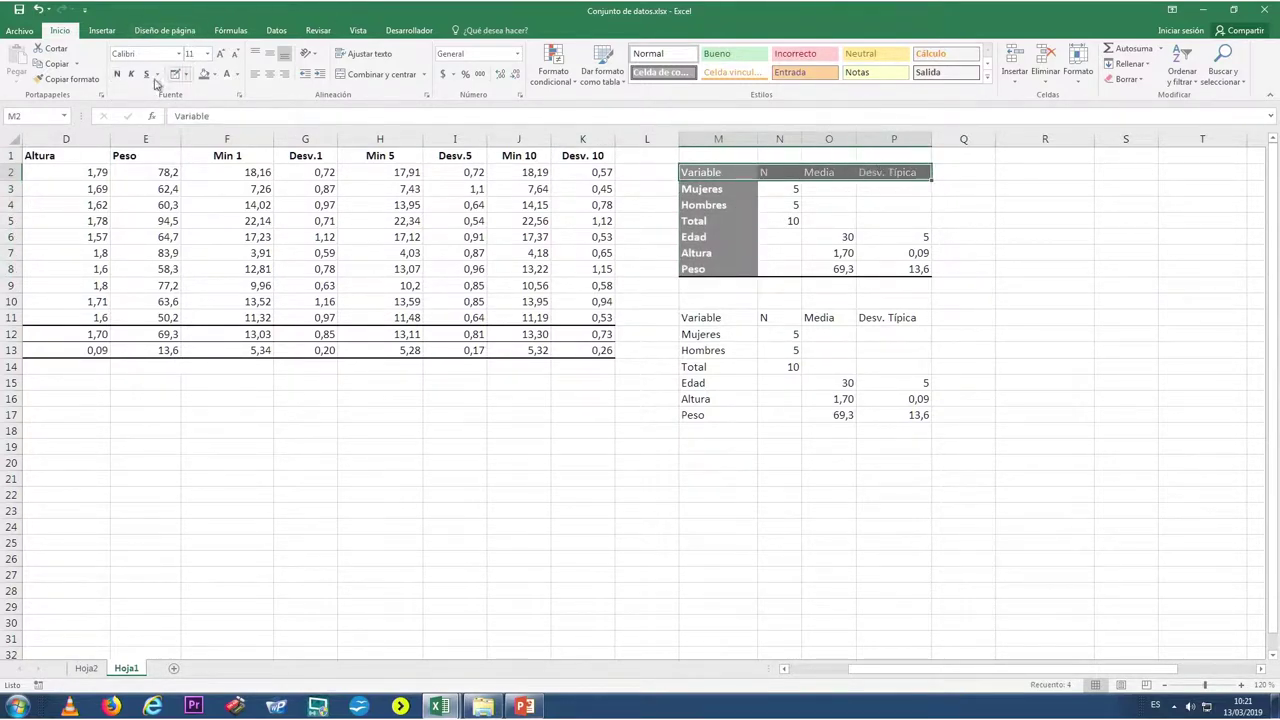
# Step: Bold and centre the header row, and centre the table values N3:P8
pyautogui.click(117, 75)
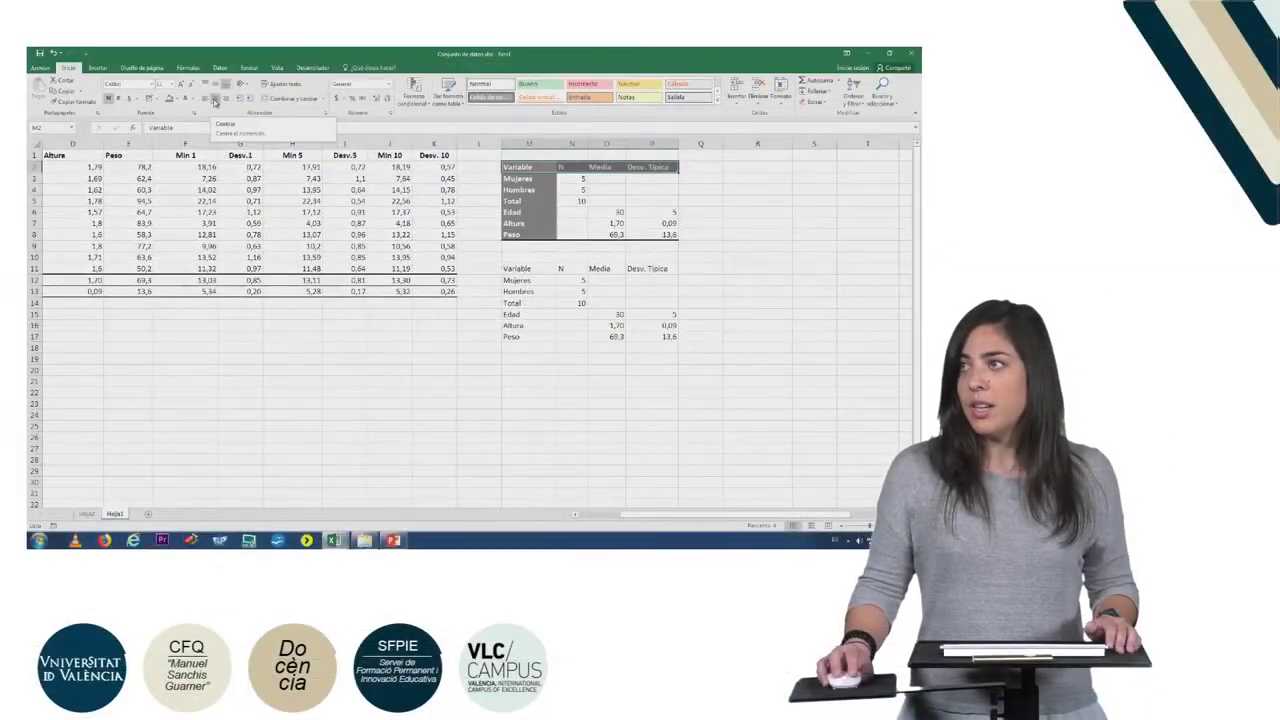
pyautogui.click(214, 102)
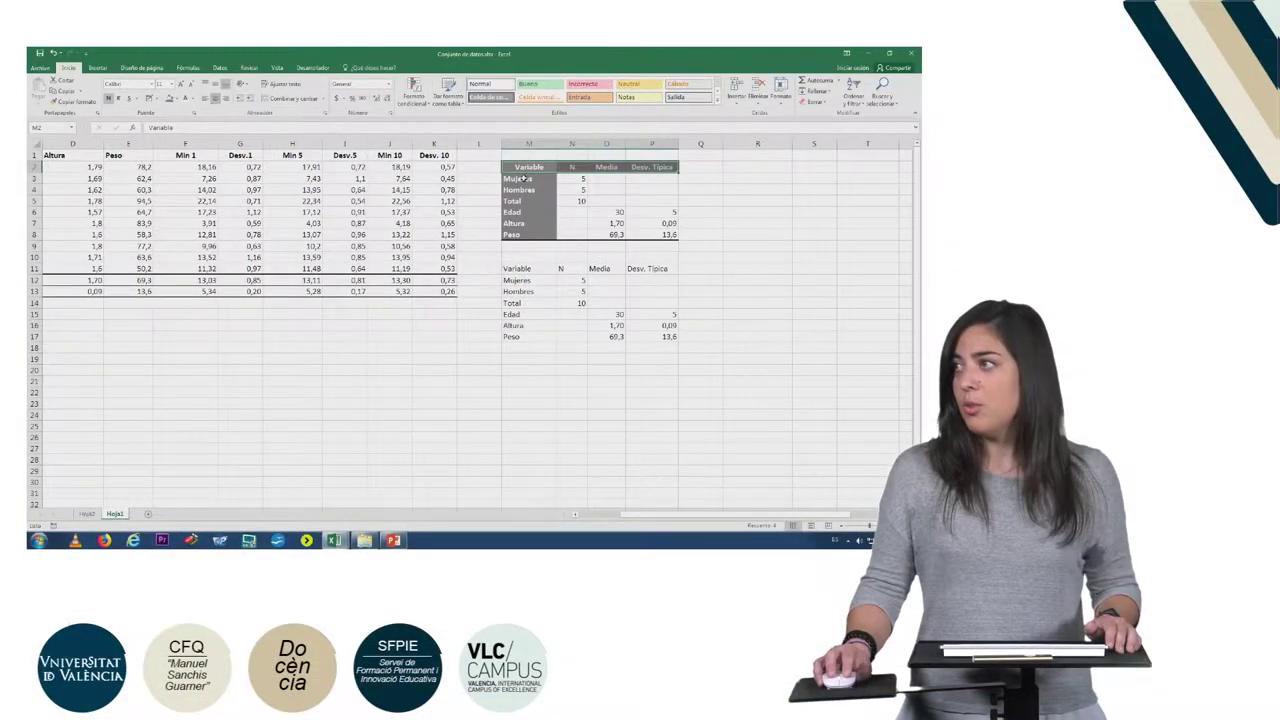
pyautogui.moveTo(576, 178); pyautogui.dragTo(672, 234)
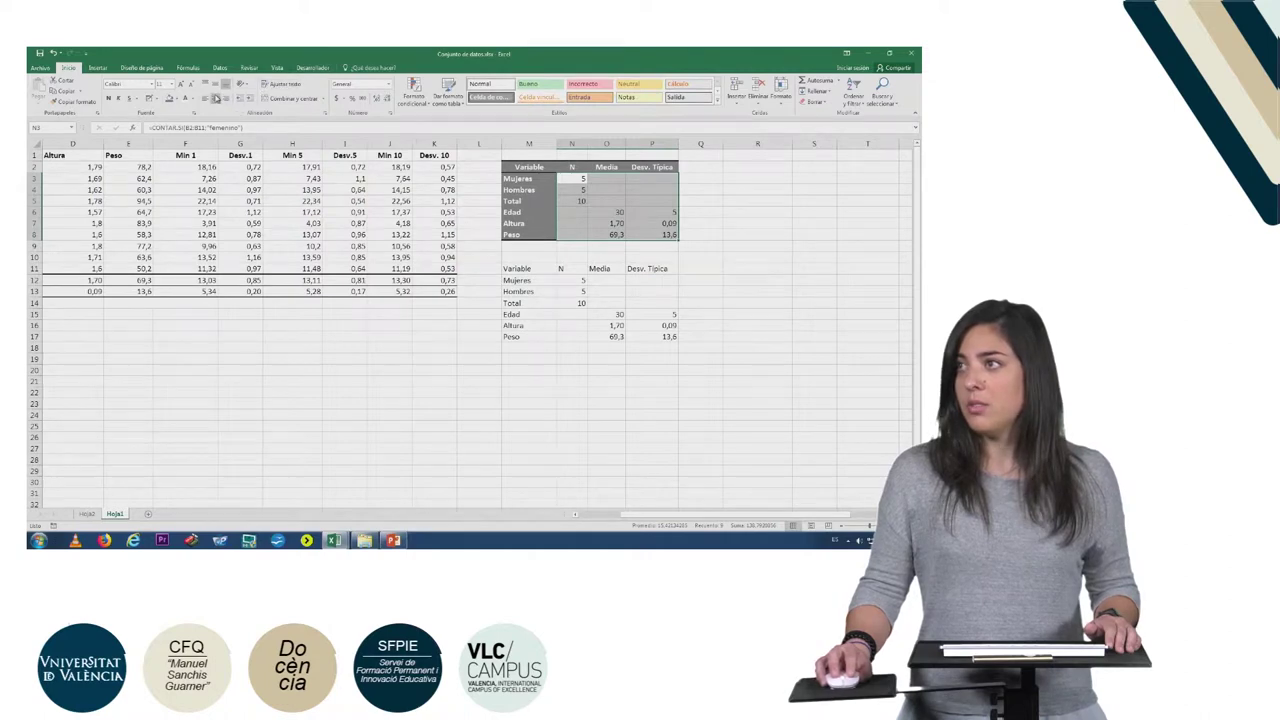
pyautogui.click(215, 98)
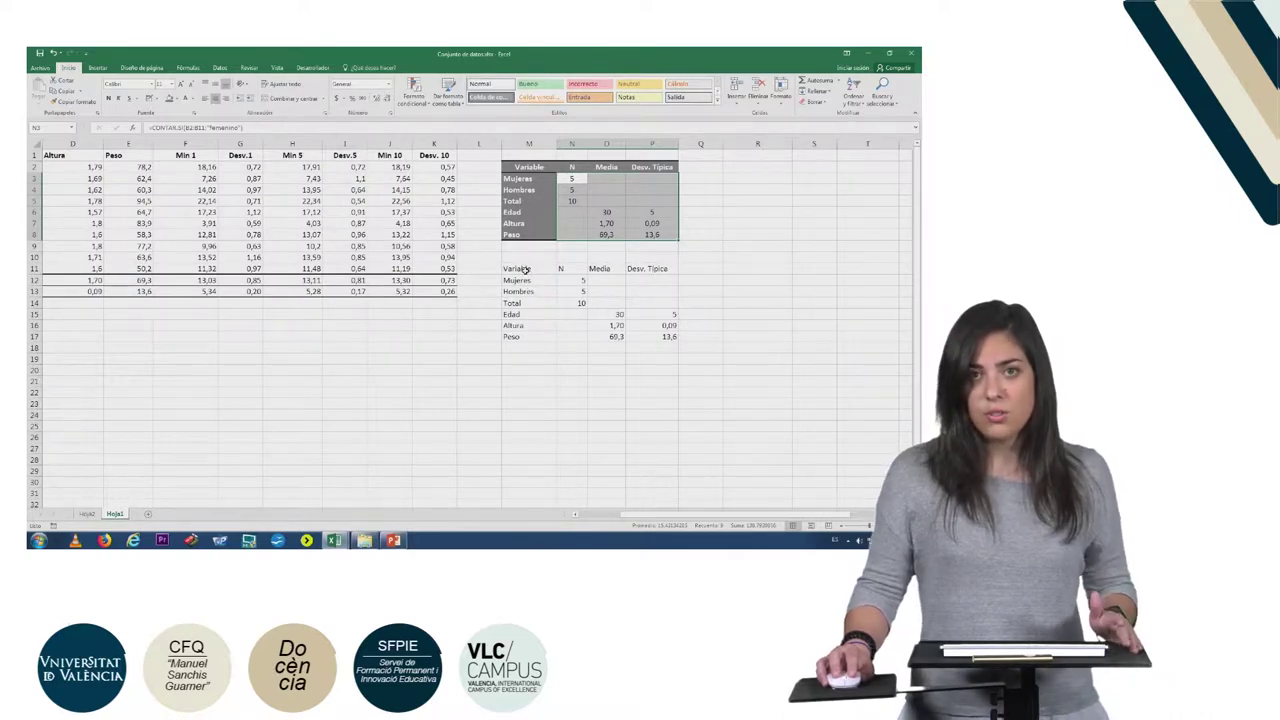
# Step: Select the second summary table M11:P17 and bring up the Dar formato como tabla styles
pyautogui.click(528, 269)
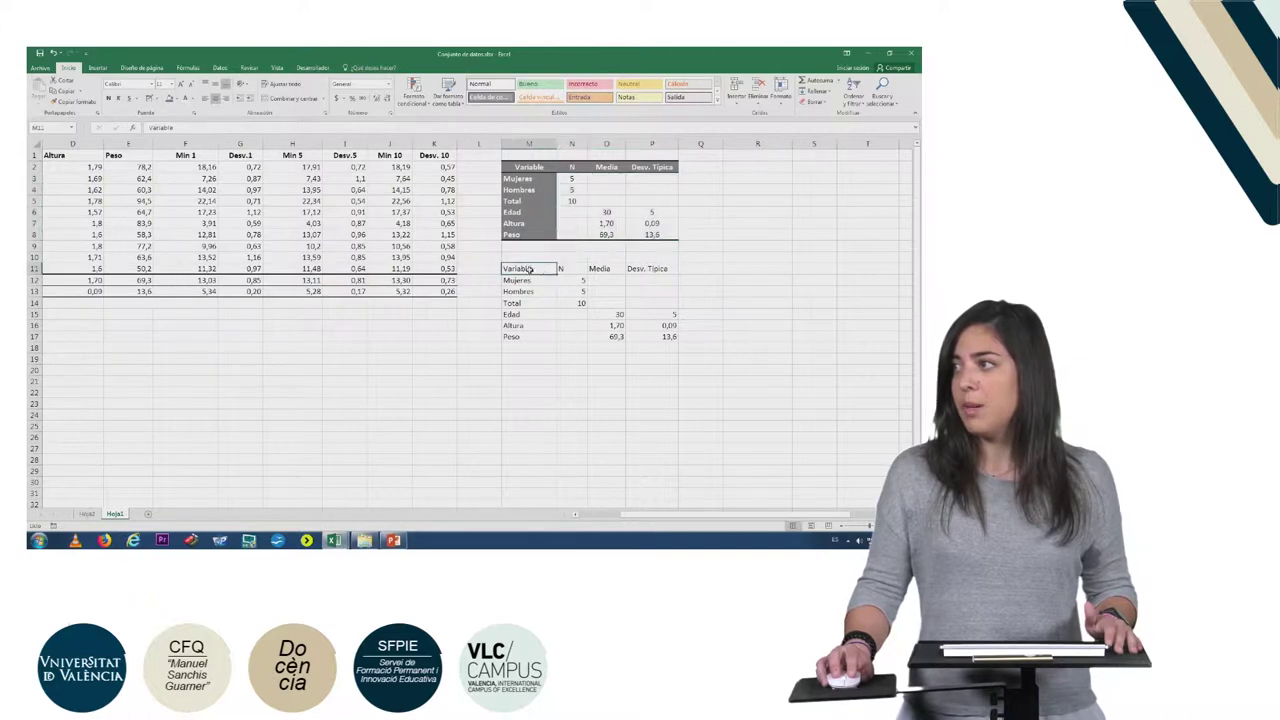
pyautogui.moveTo(528, 269); pyautogui.dragTo(656, 339)
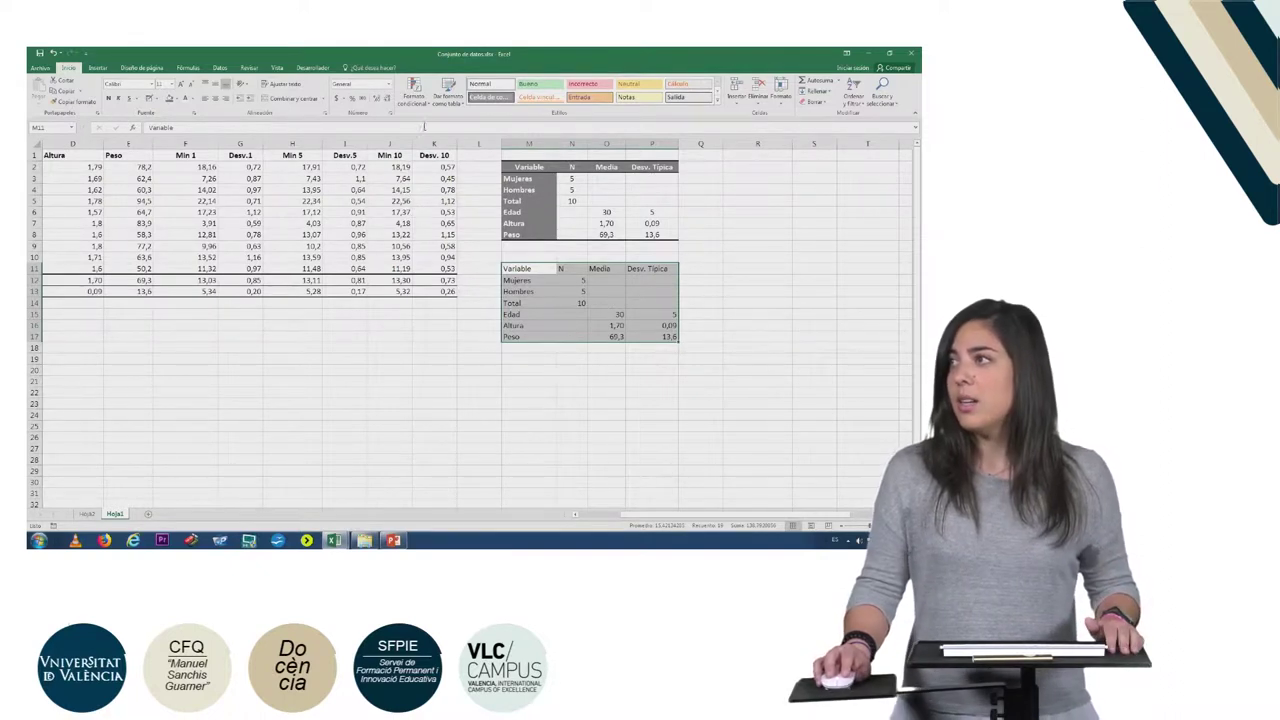
pyautogui.click(447, 92)
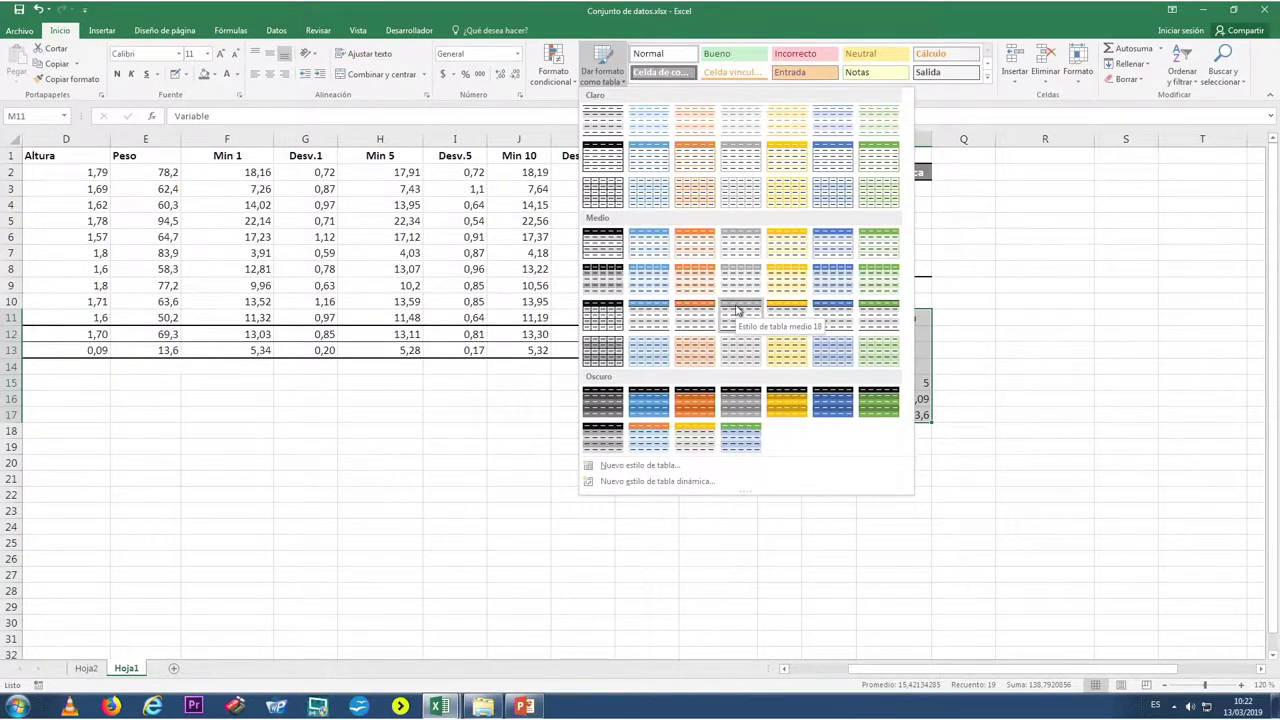
# Step: Format M11:P17 as a table with a medium grey style, headers and Primera columna emphasis
pyautogui.click(737, 311)
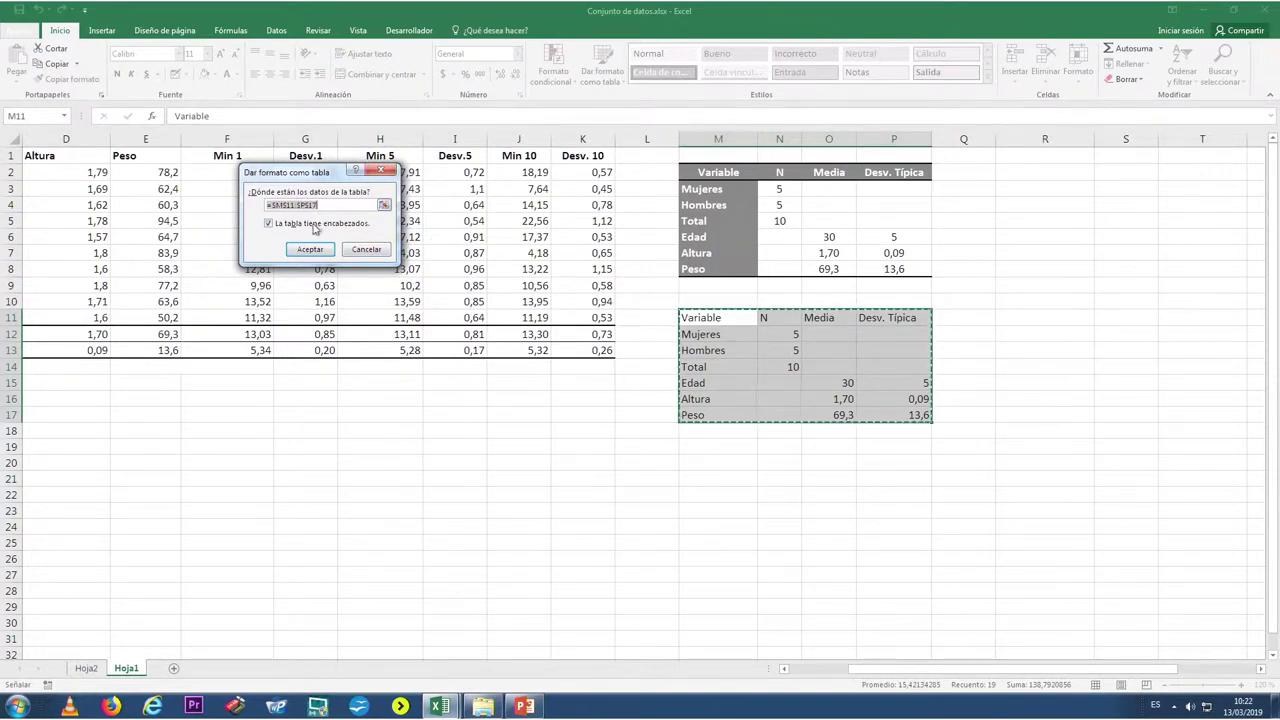
pyautogui.click(309, 249)
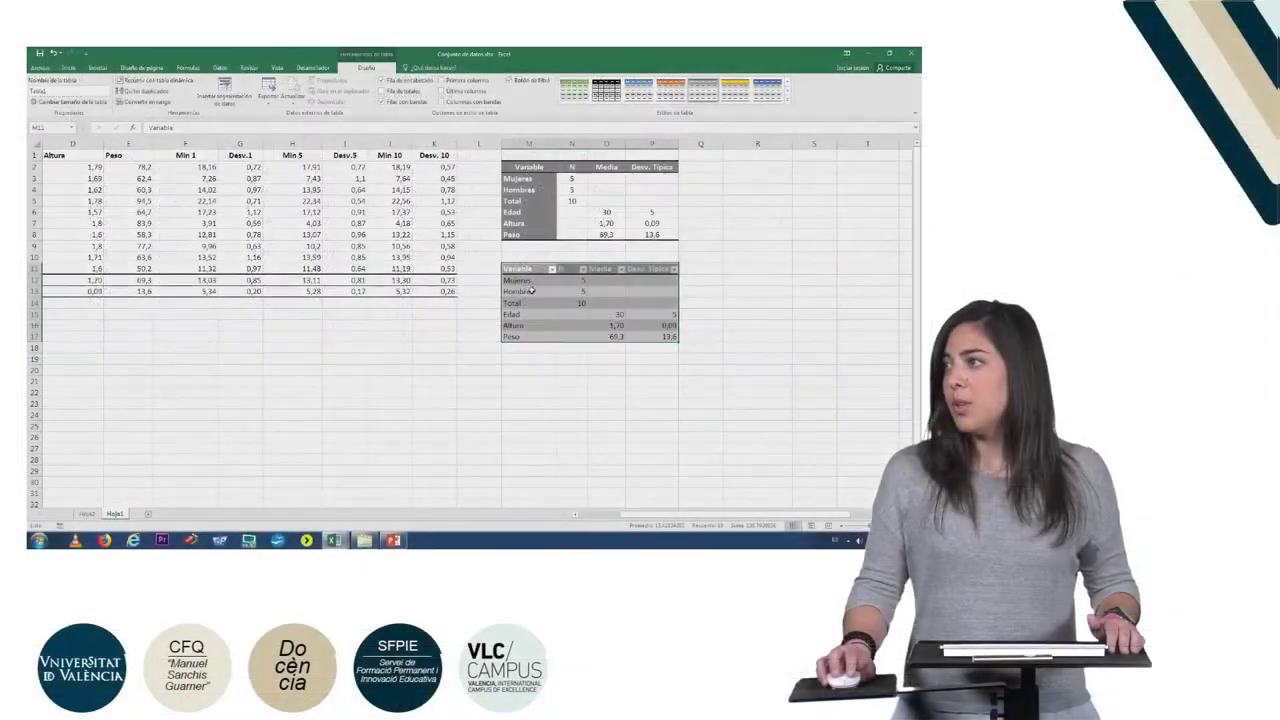
pyautogui.click(520, 291)
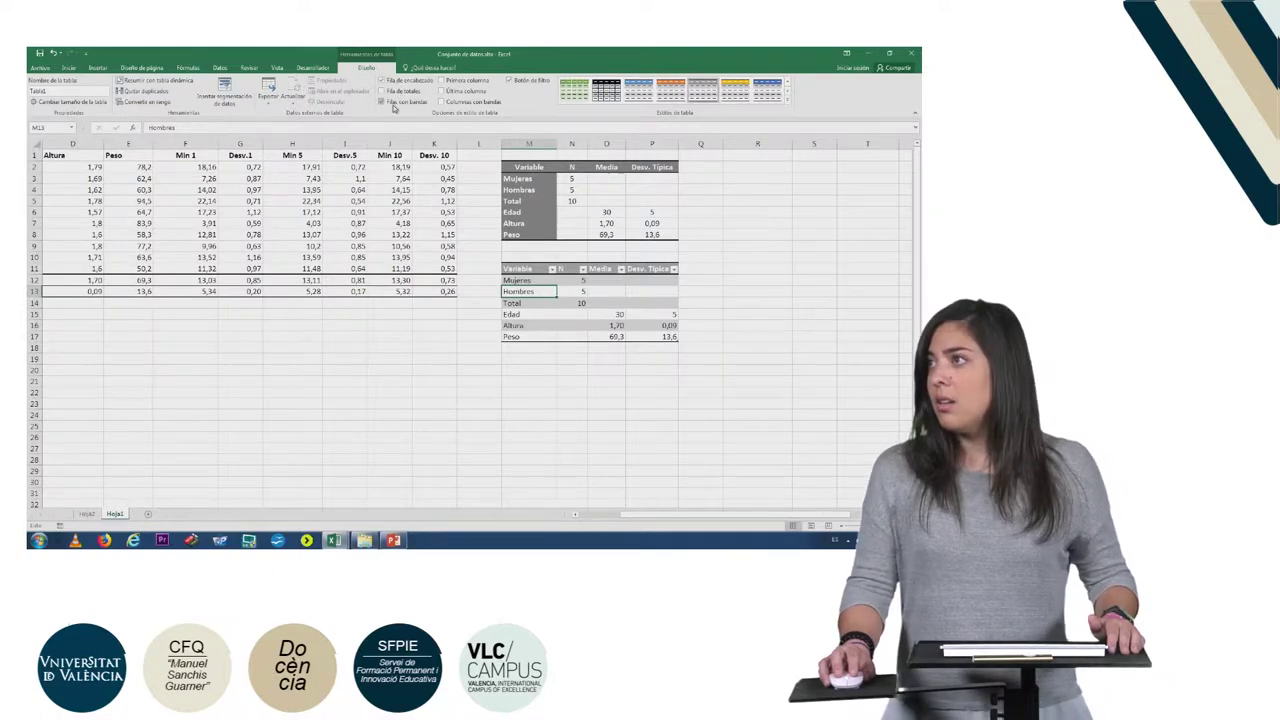
pyautogui.click(464, 82)
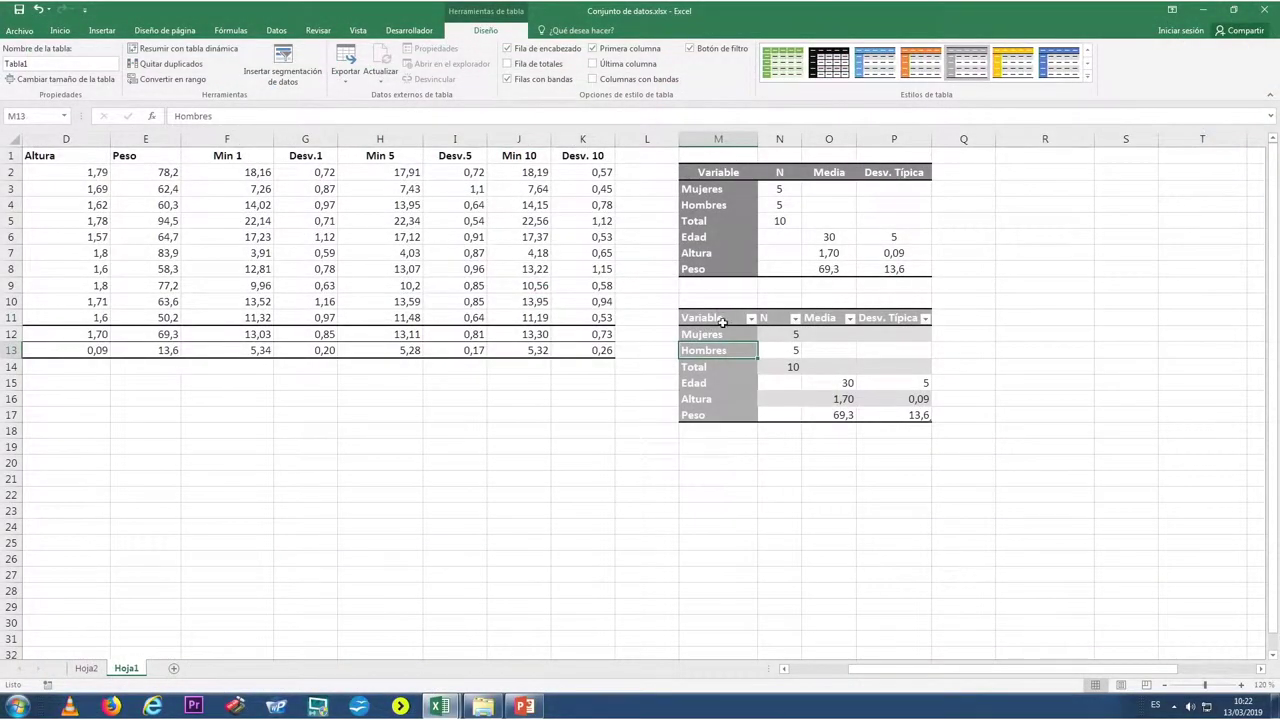
pyautogui.click(742, 459)
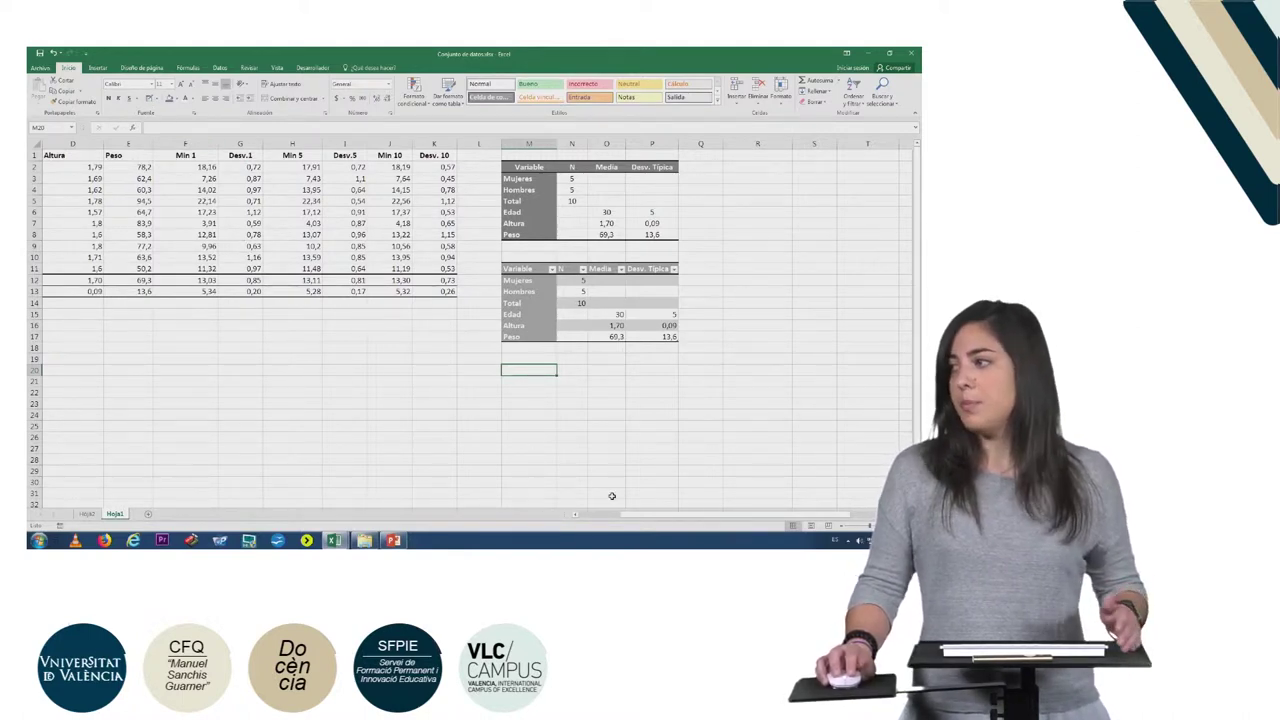
# Step: Start a new pivot table with source range Hoja1!$B$1:$E$11
pyautogui.click(95, 68)
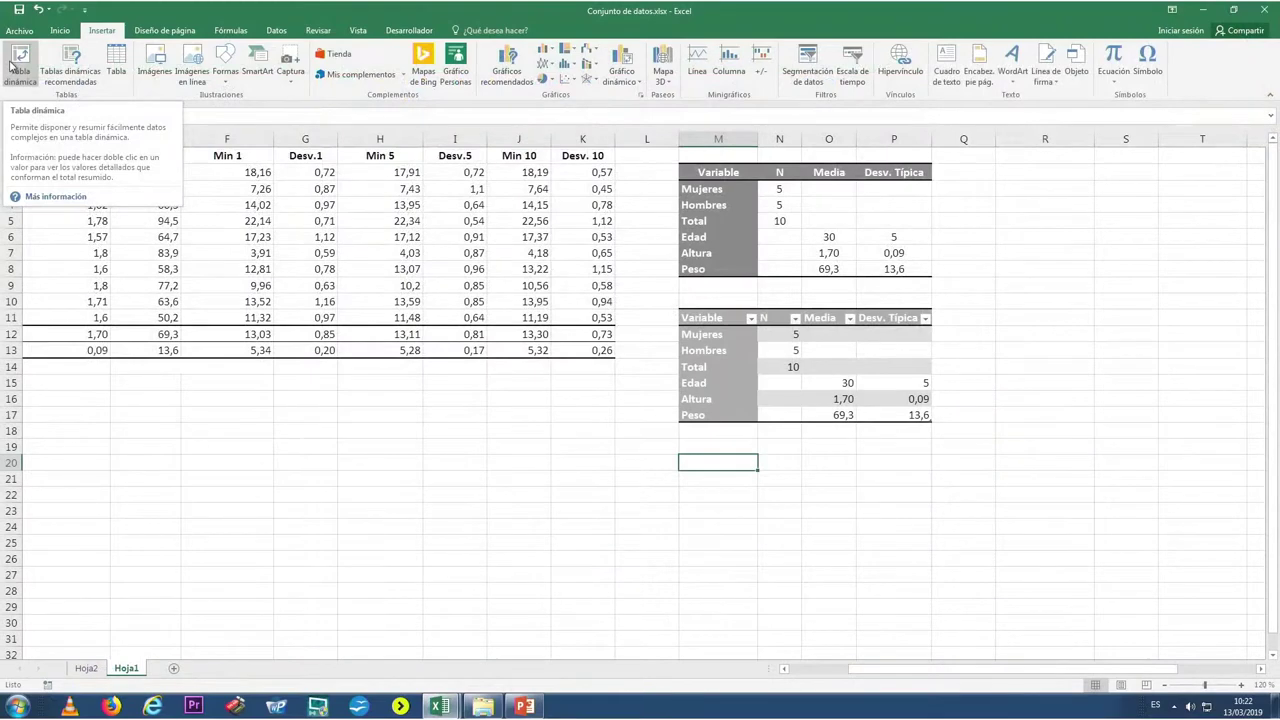
pyautogui.click(12, 66)
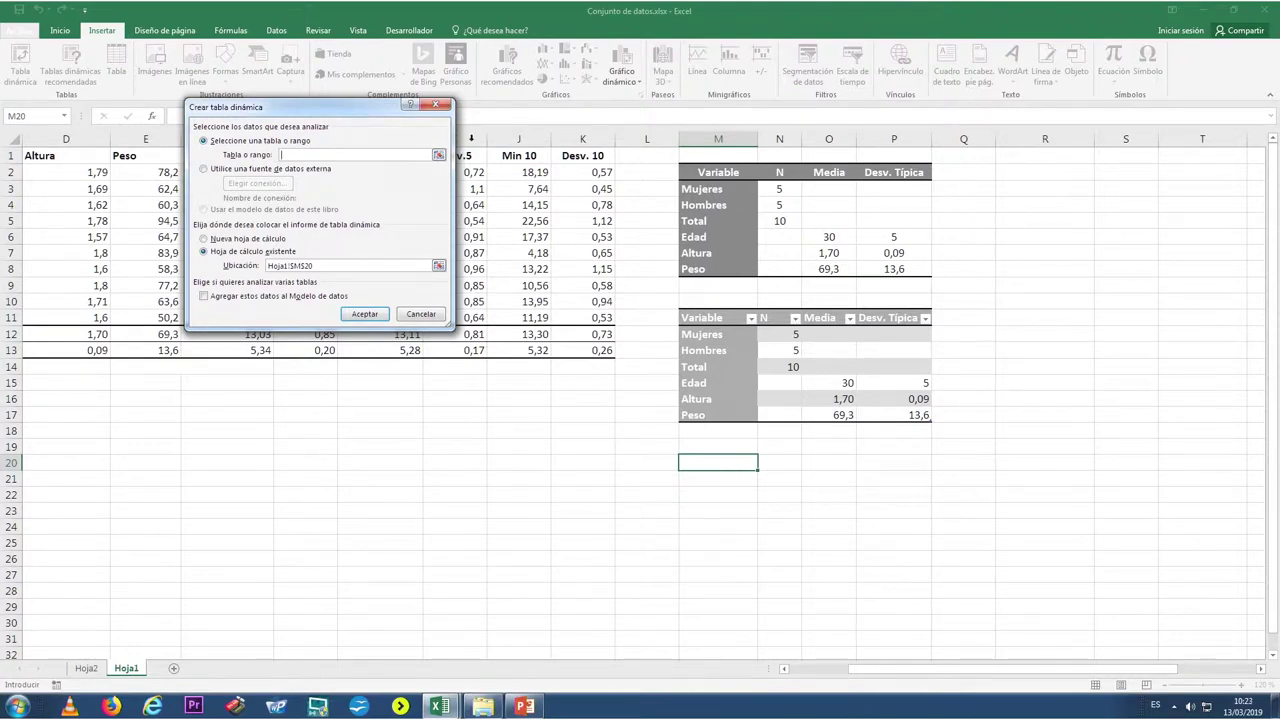
pyautogui.click(437, 155)
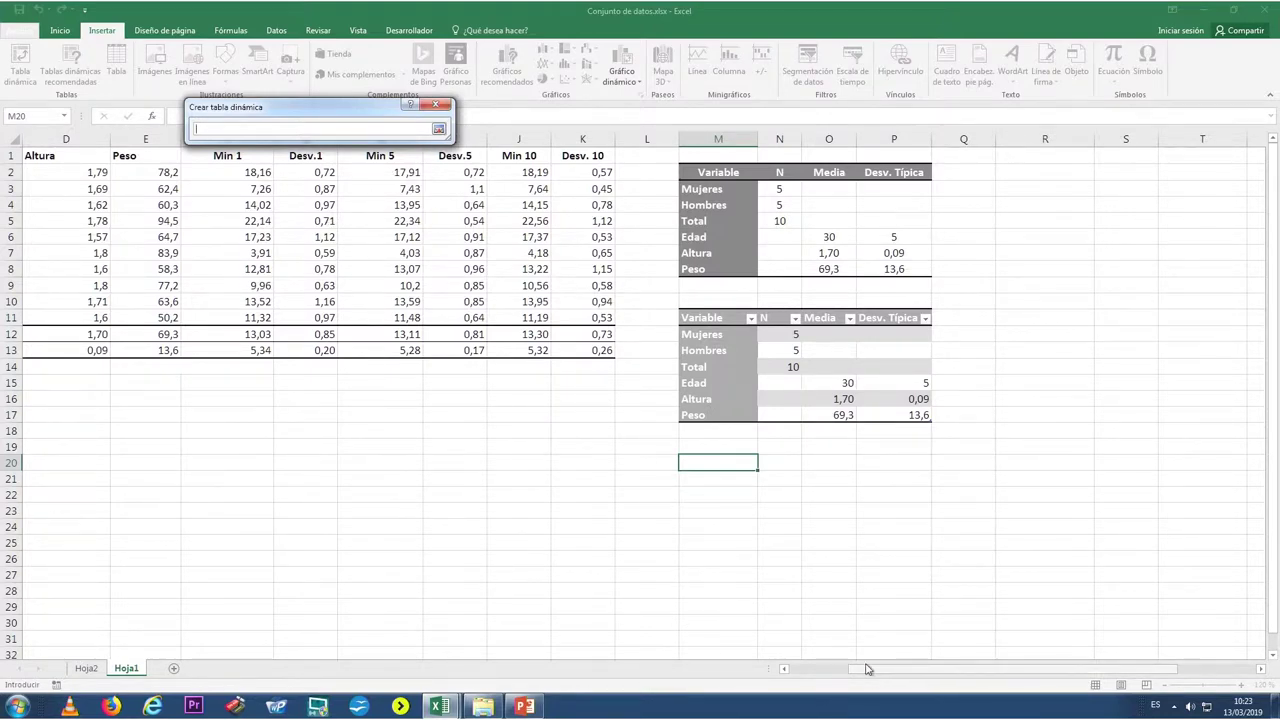
pyautogui.moveTo(870, 668); pyautogui.dragTo(812, 668)
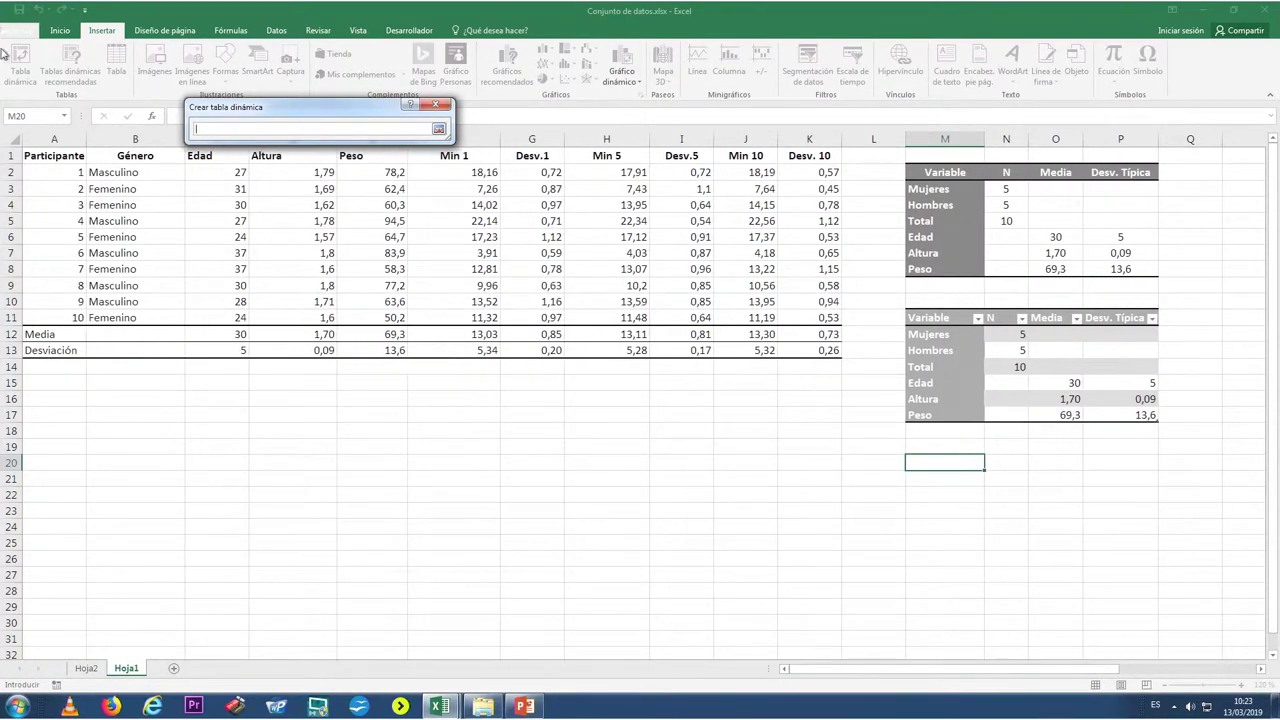
pyautogui.moveTo(118, 162)
pyautogui.mouseDown()
pyautogui.moveTo(374, 285)
pyautogui.moveTo(374, 317)
pyautogui.mouseUp()
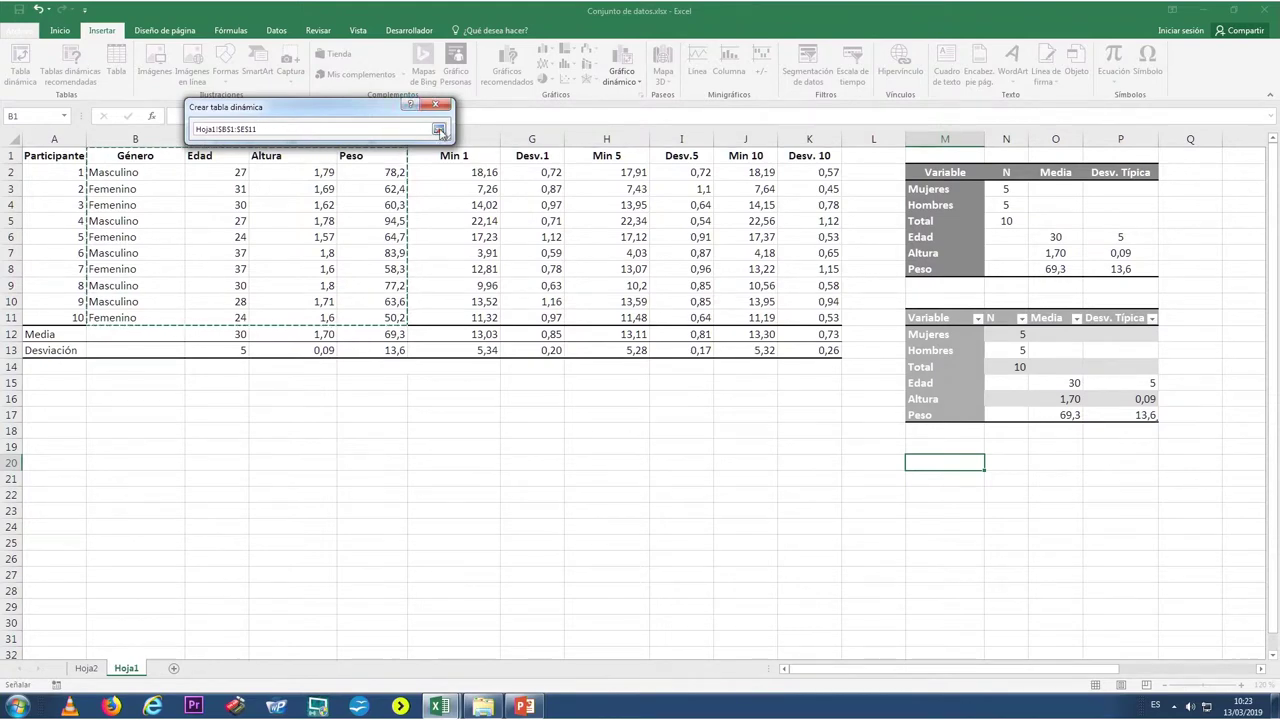
pyautogui.click(438, 129)
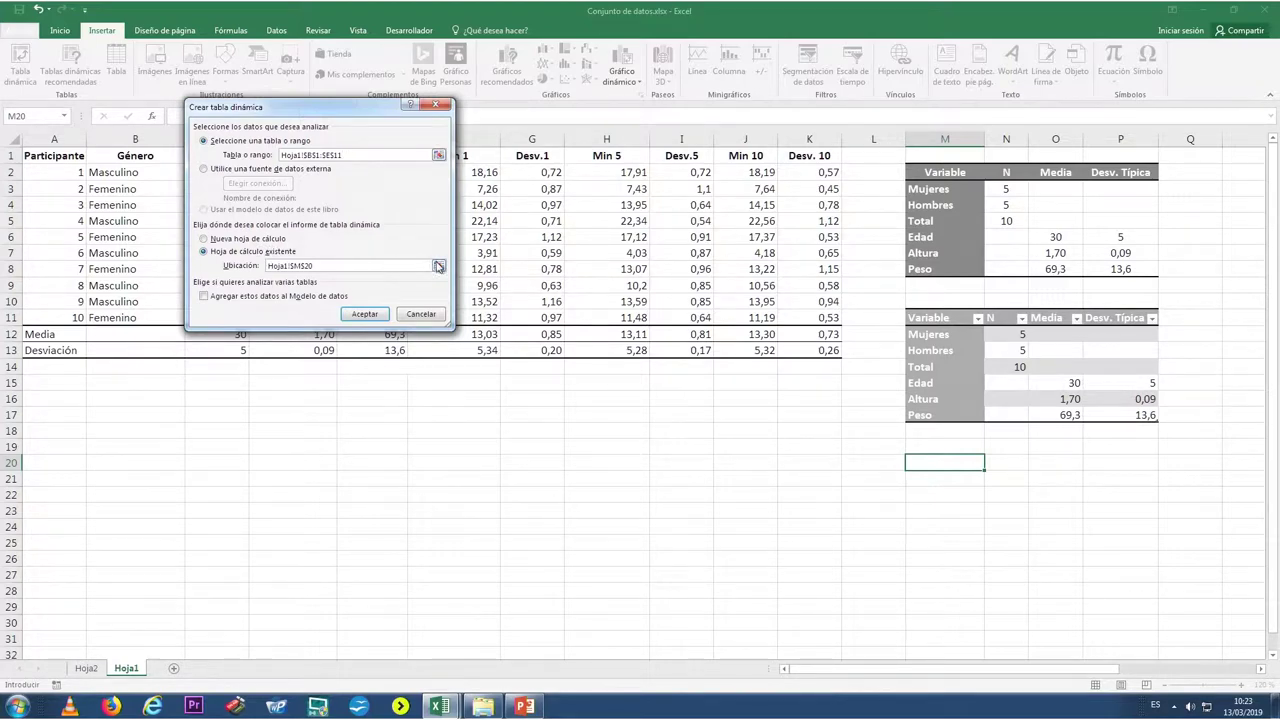
# Step: Place the pivot table on the existing sheet at Hoja1!$R$2 and create it
pyautogui.click(438, 266)
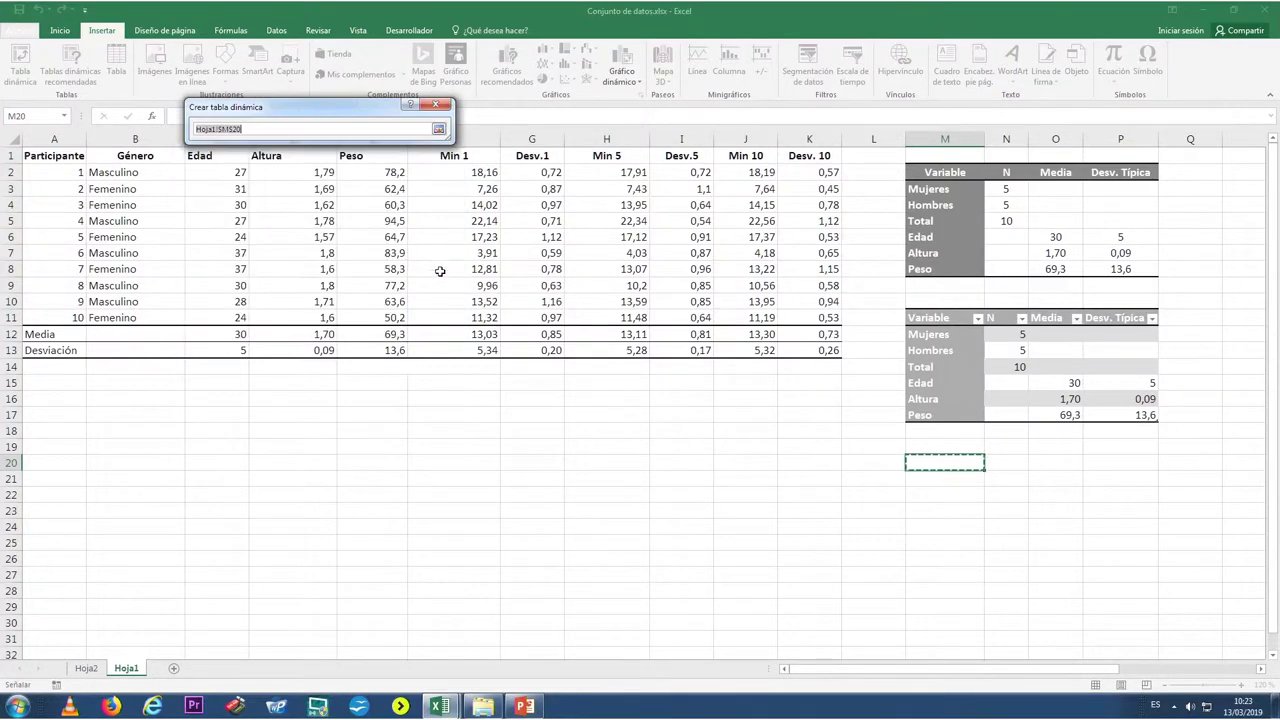
pyautogui.click(860, 658)
pyautogui.moveTo(868, 669); pyautogui.dragTo(964, 514)
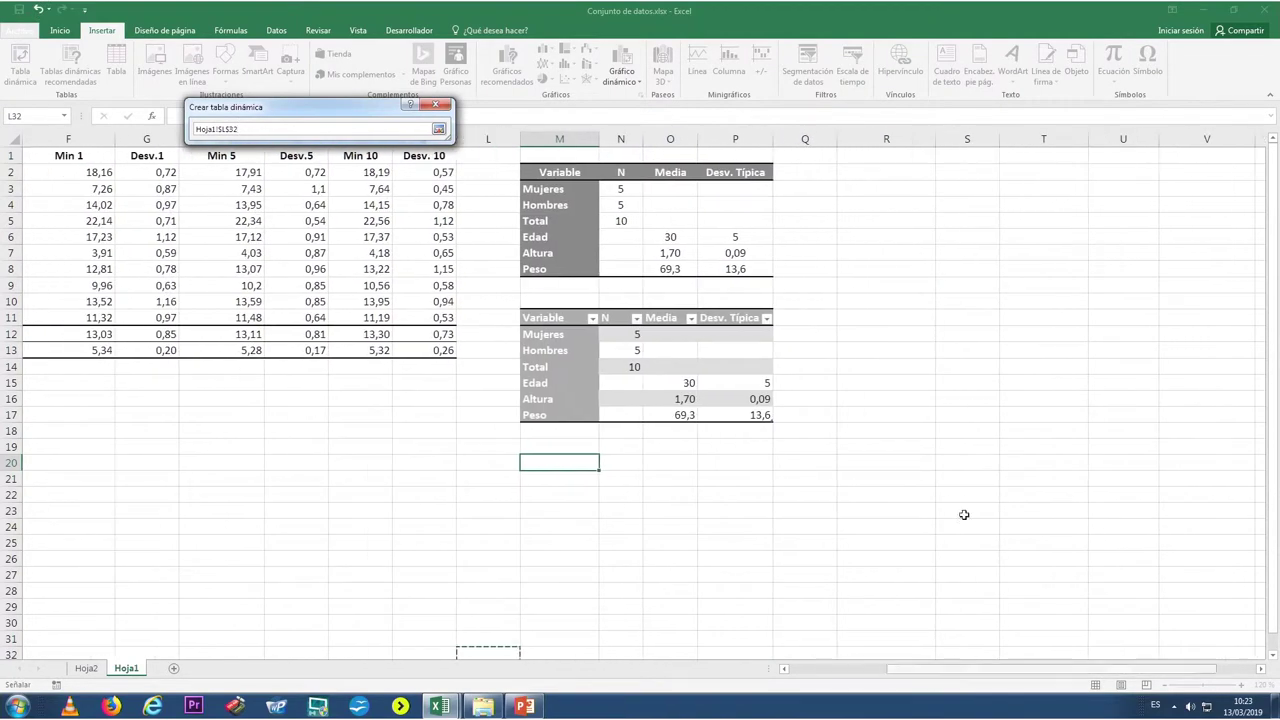
pyautogui.click(867, 174)
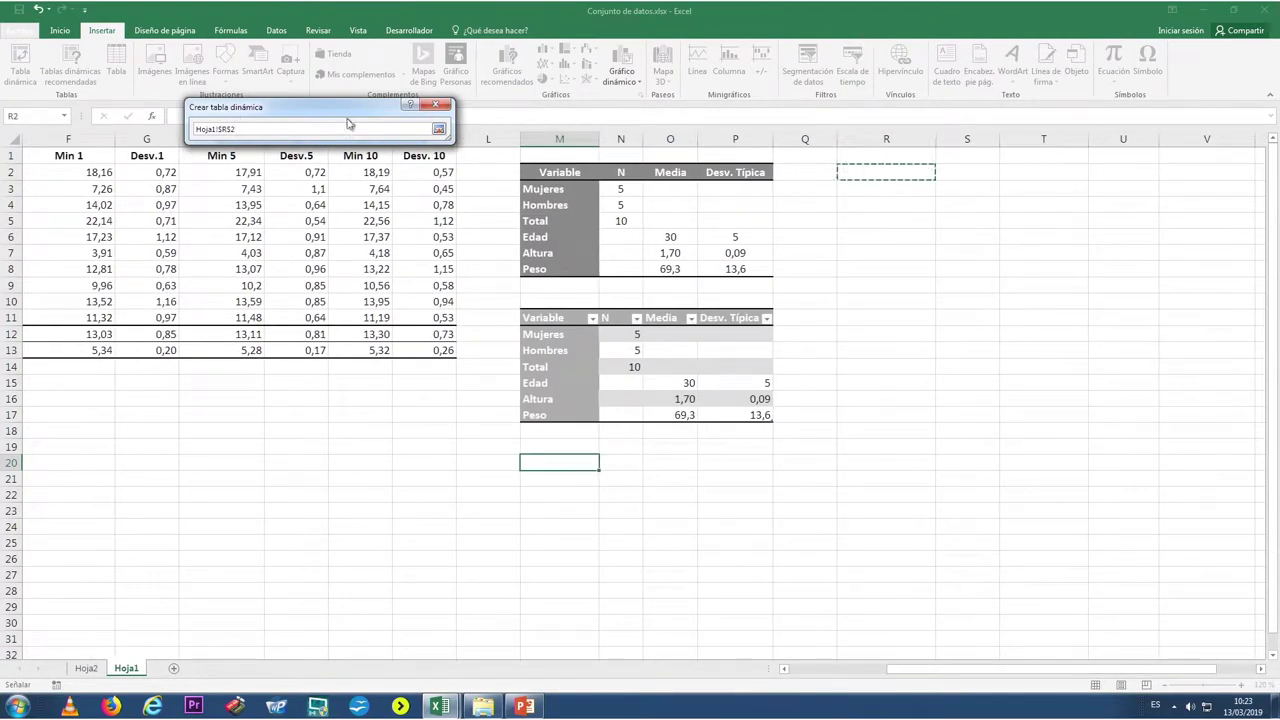
pyautogui.click(437, 132)
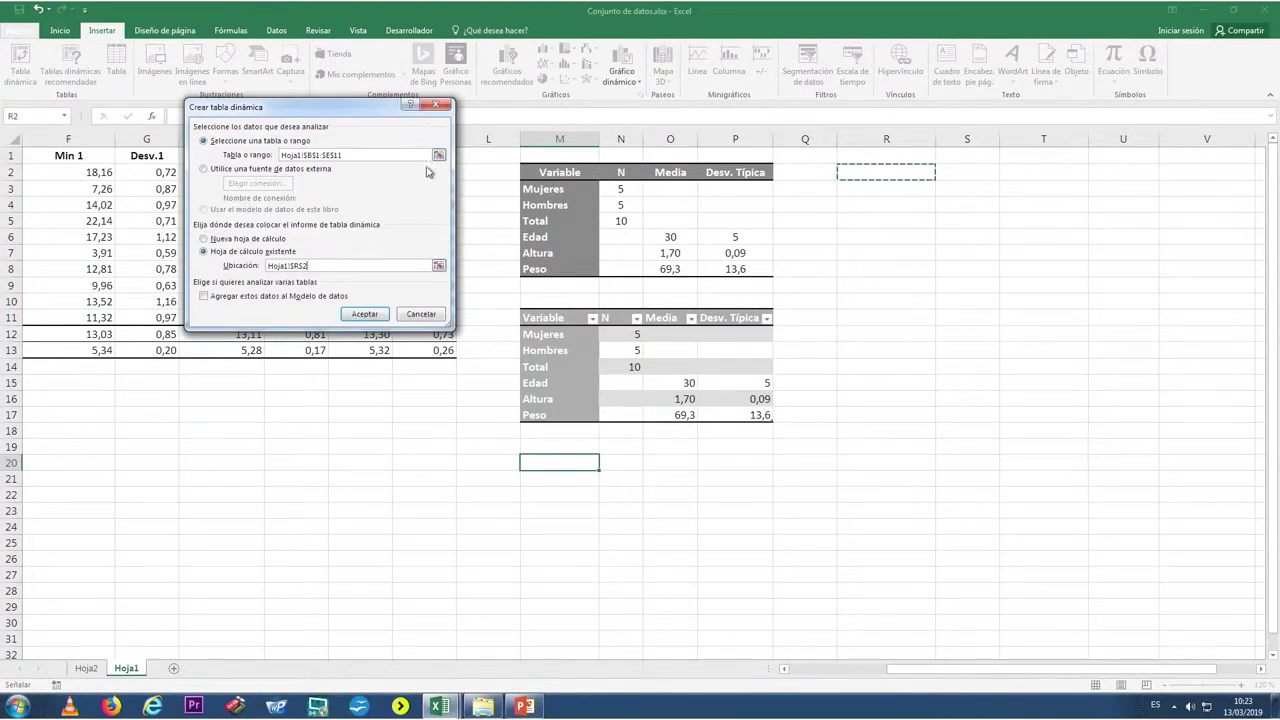
pyautogui.click(364, 316)
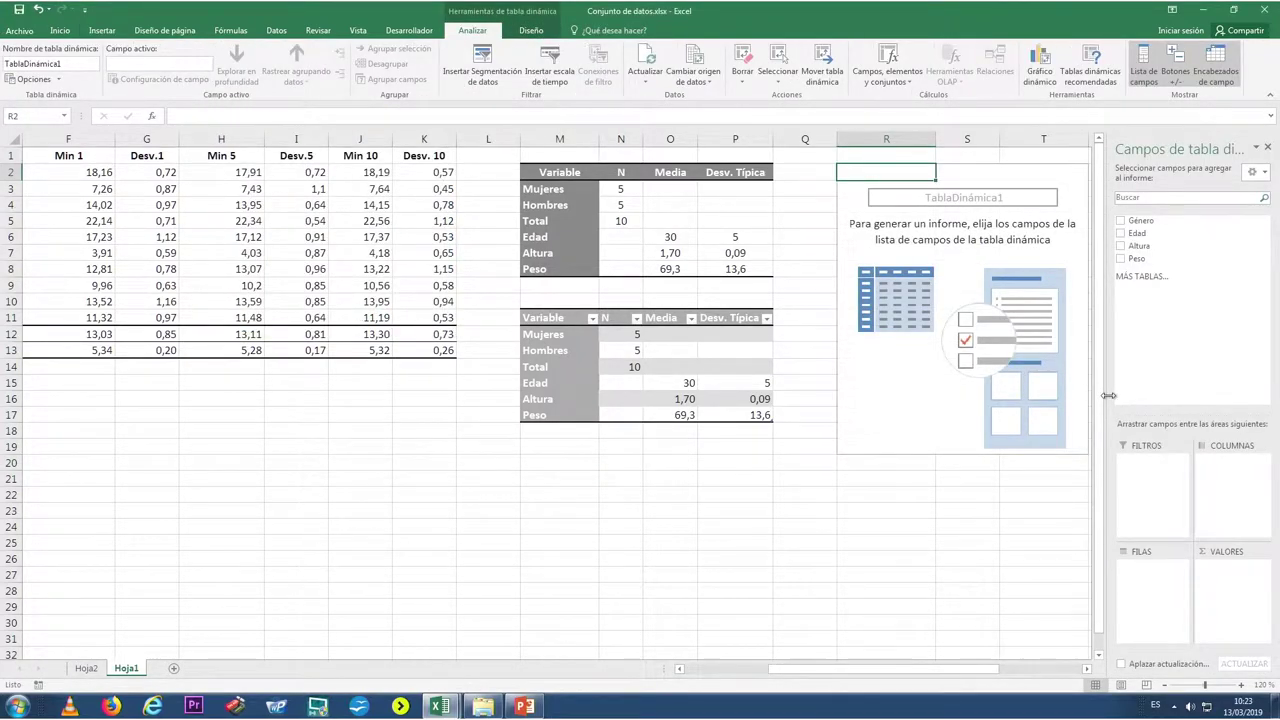
# Step: Widen the field list and add Género to the pivot row labels
pyautogui.moveTo(1108, 395); pyautogui.dragTo(896, 401)
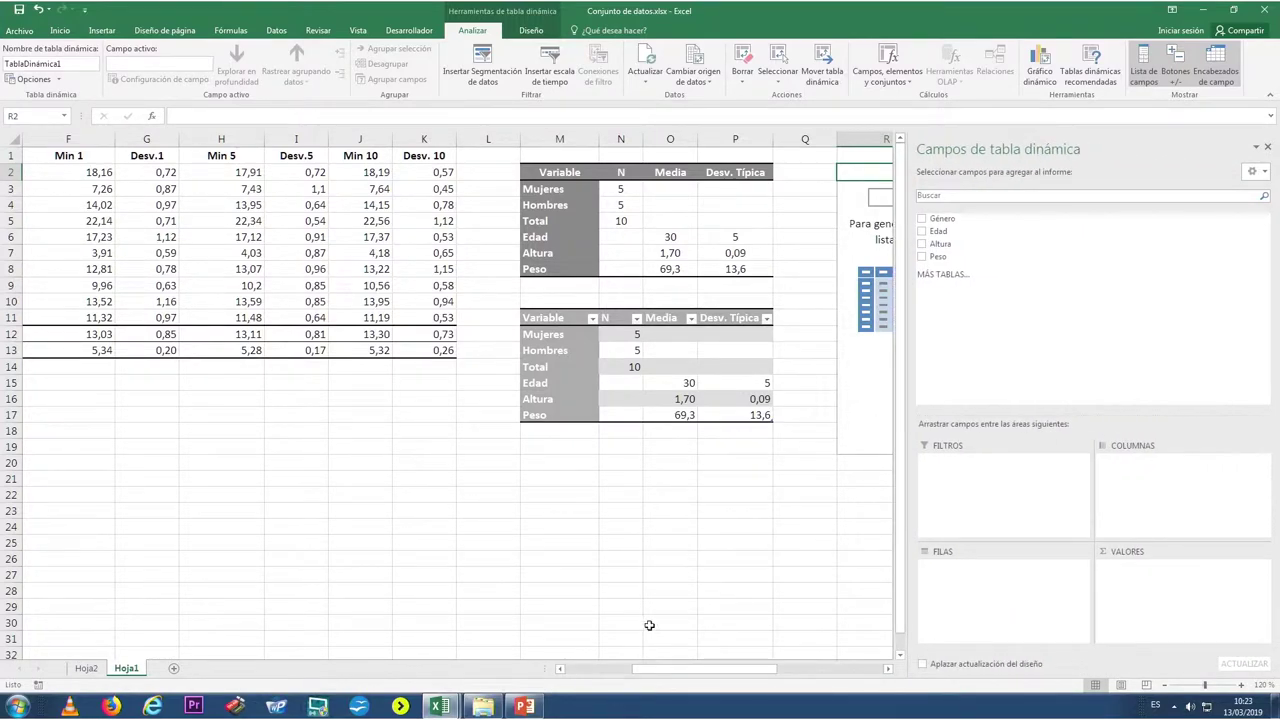
pyautogui.moveTo(653, 668); pyautogui.dragTo(818, 682)
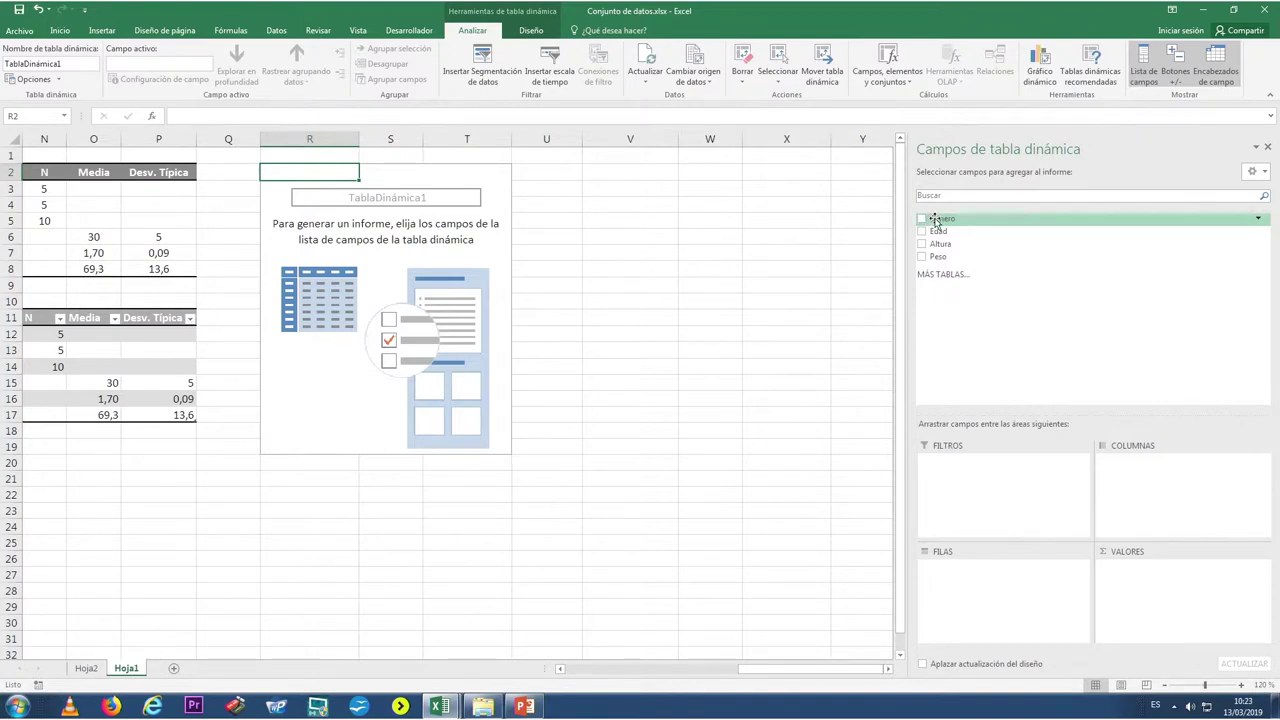
pyautogui.rightClick(936, 220)
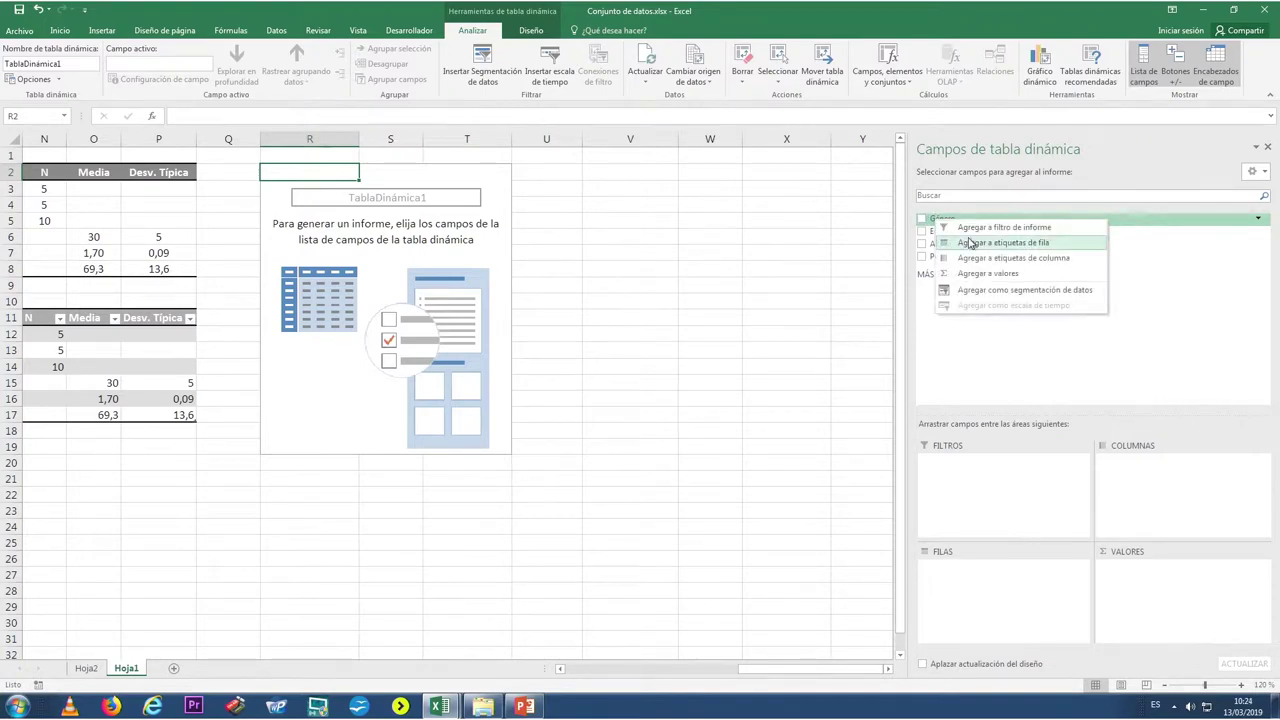
pyautogui.click(1002, 242)
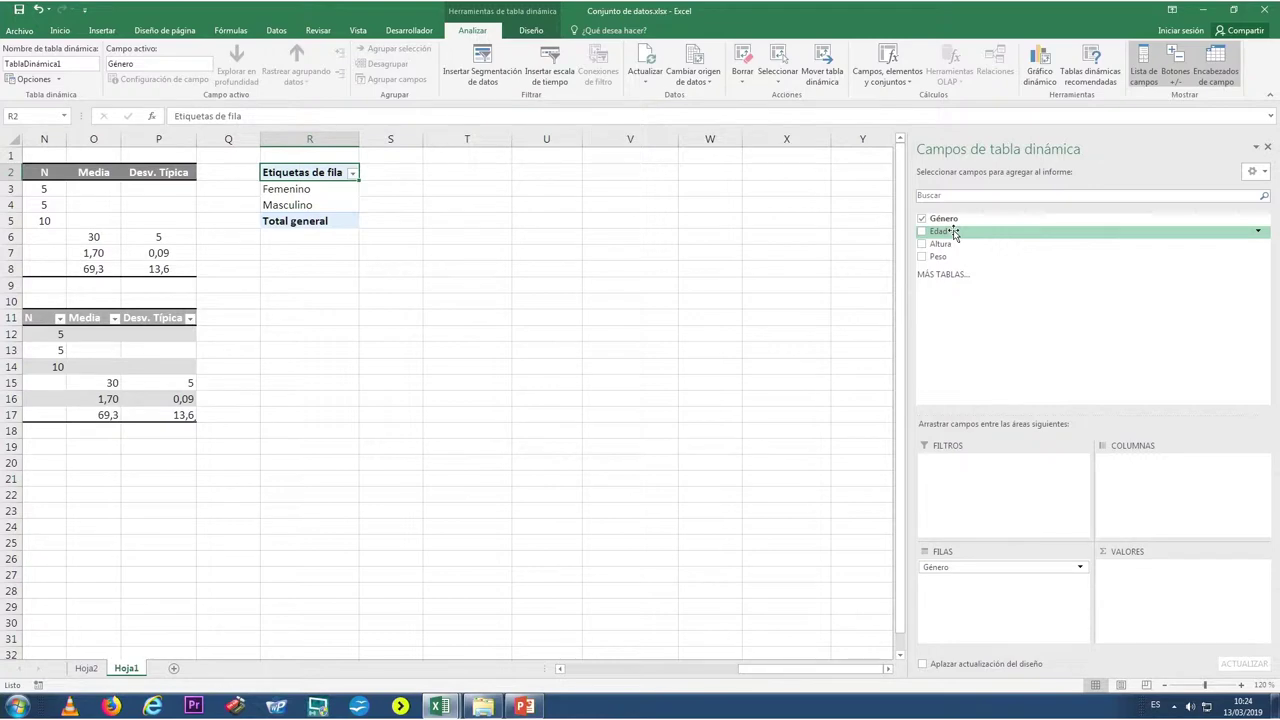
# Step: Add Edad to the pivot values twice (Suma de Edad and Edad2)
pyautogui.rightClick(954, 232)
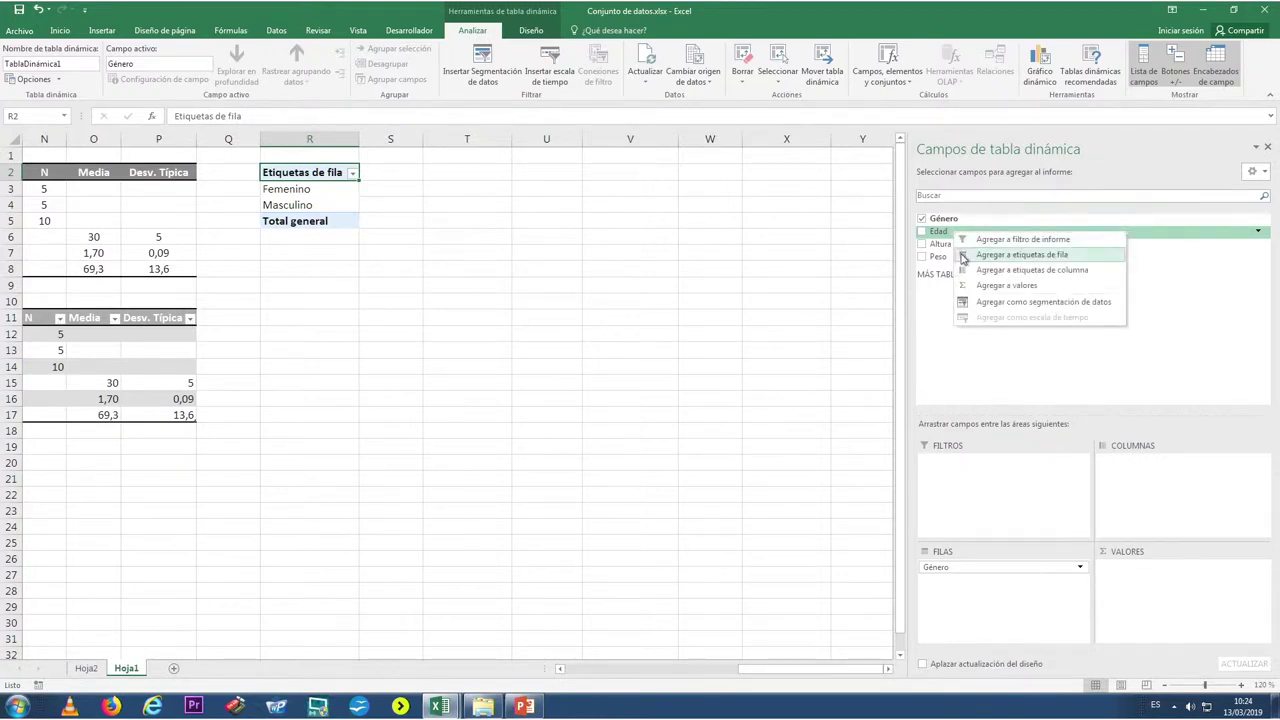
pyautogui.click(1005, 286)
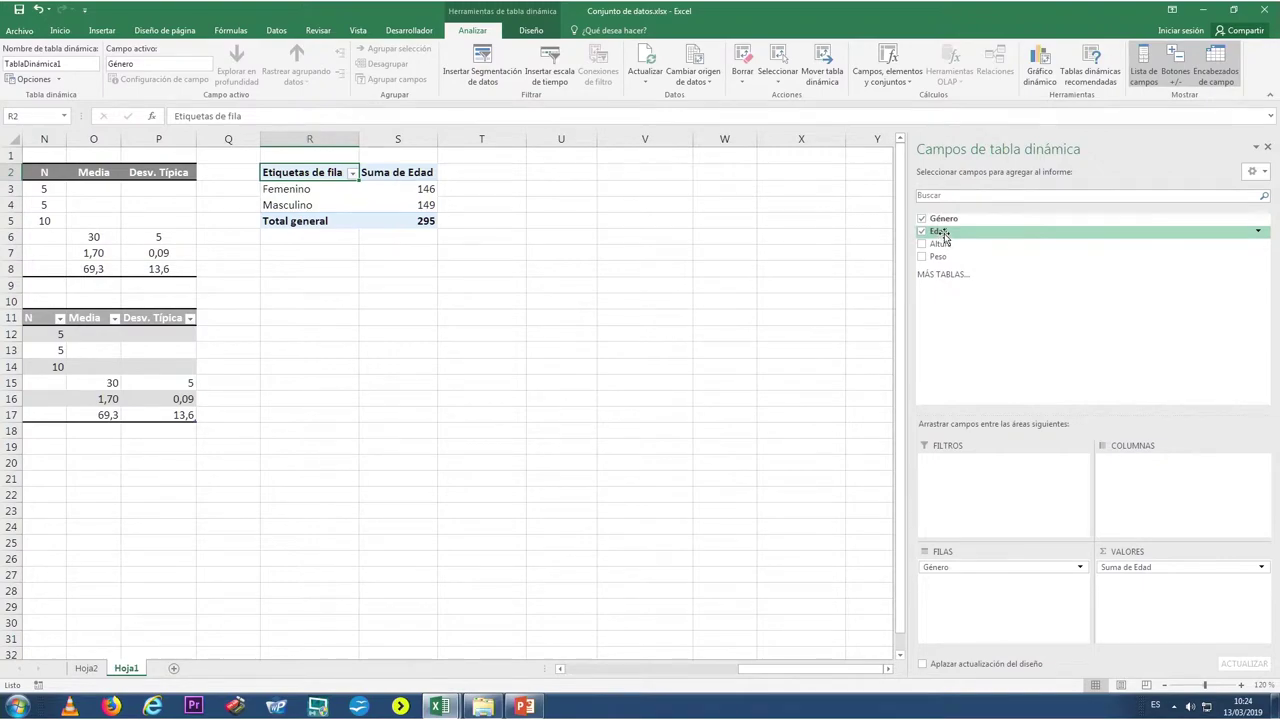
pyautogui.rightClick(942, 234)
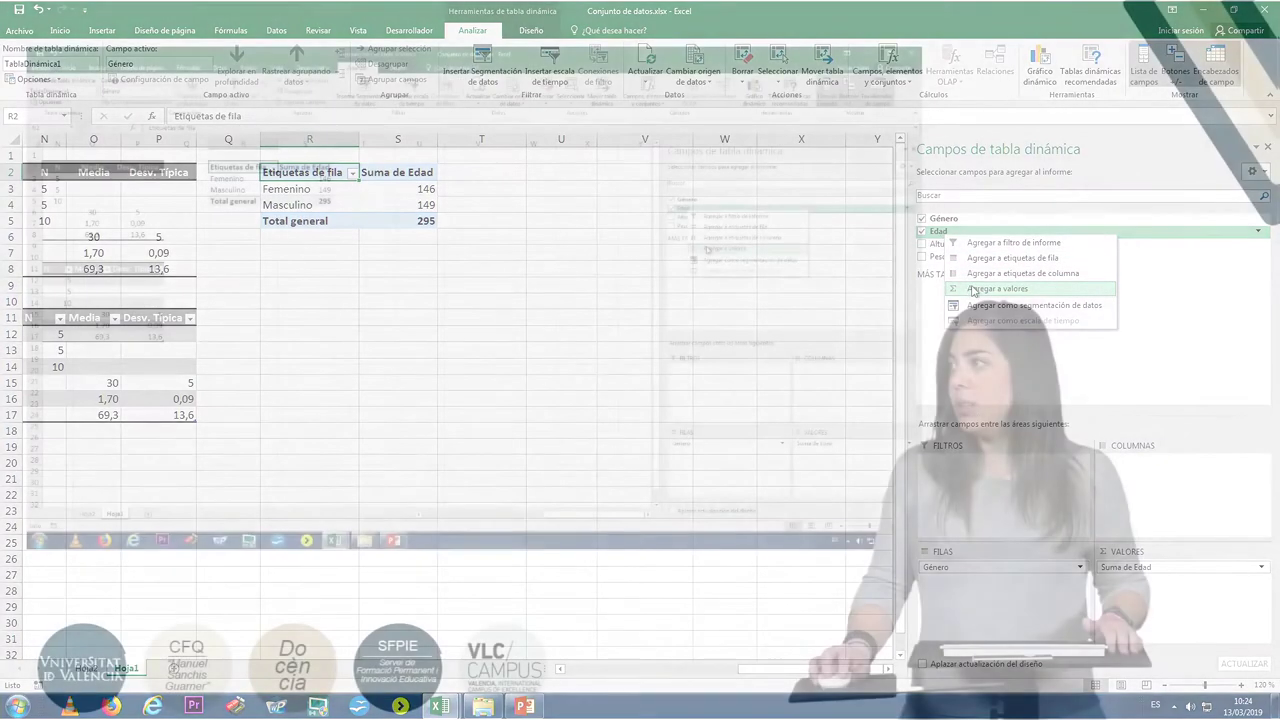
pyautogui.click(975, 289)
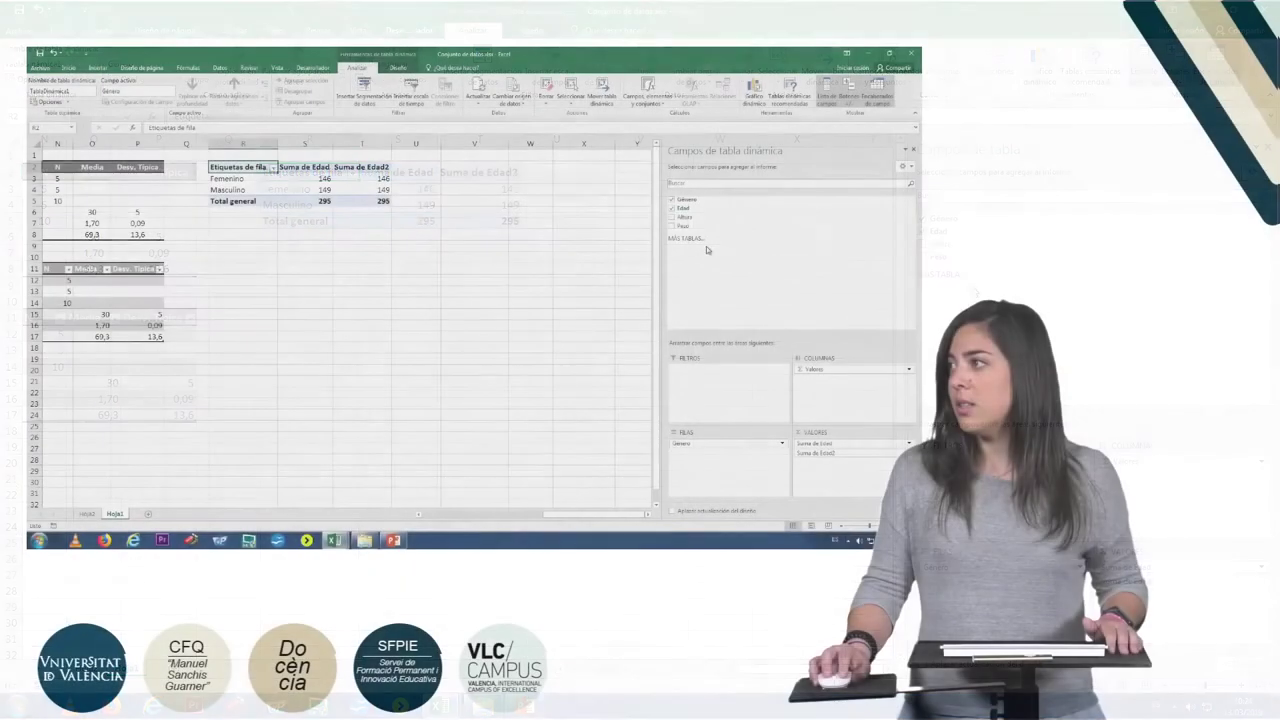
# Step: Add Altura and Peso to the pivot values twice each
pyautogui.rightClick(698, 218)
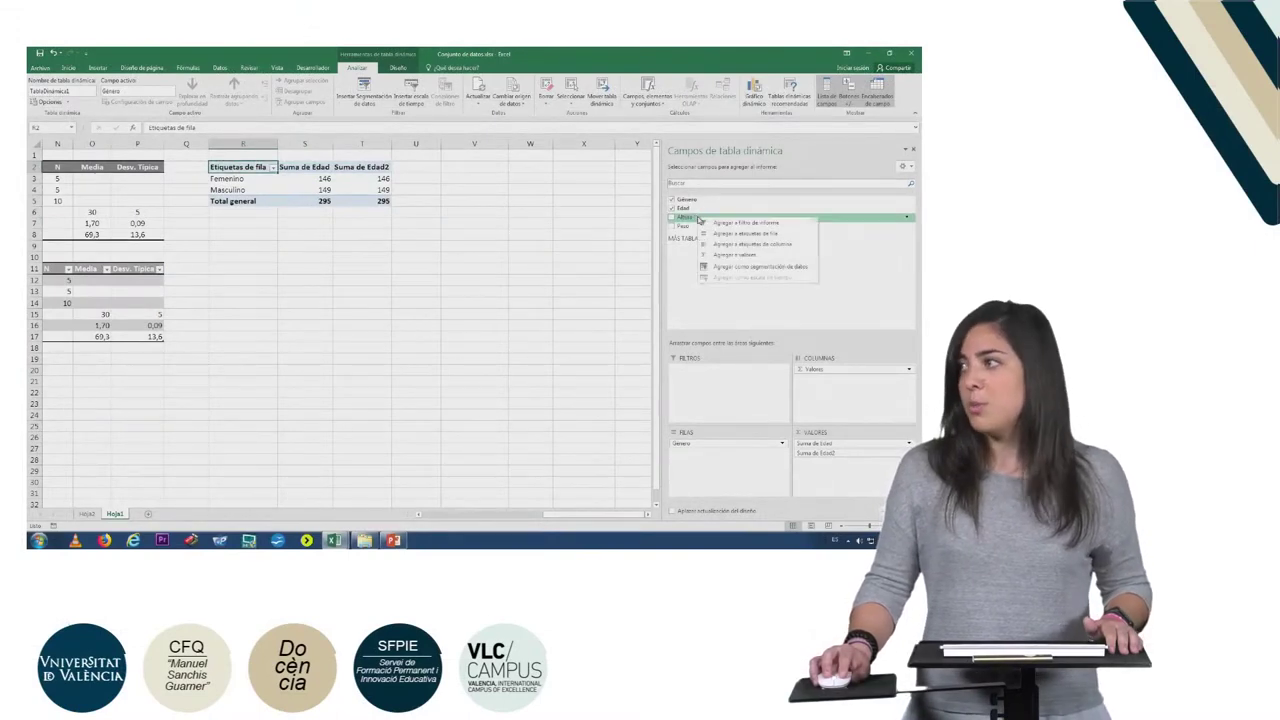
pyautogui.click(730, 254)
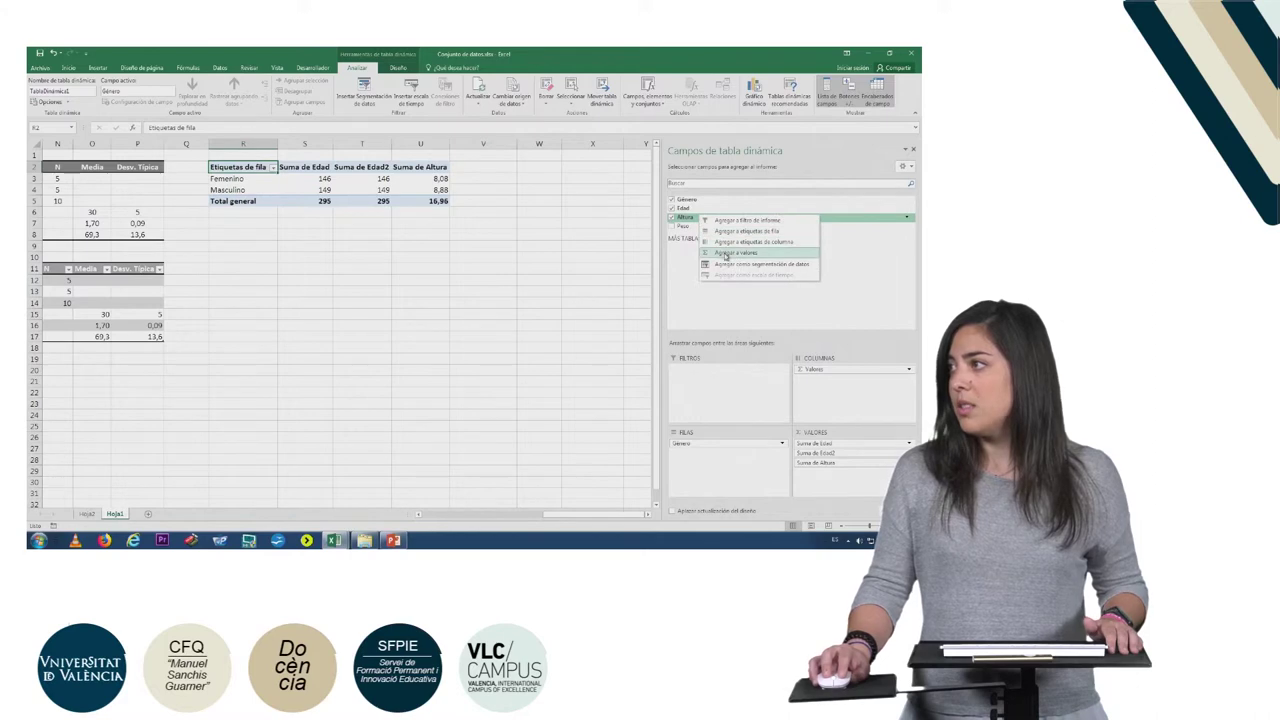
pyautogui.click(735, 252)
pyautogui.rightClick(688, 228)
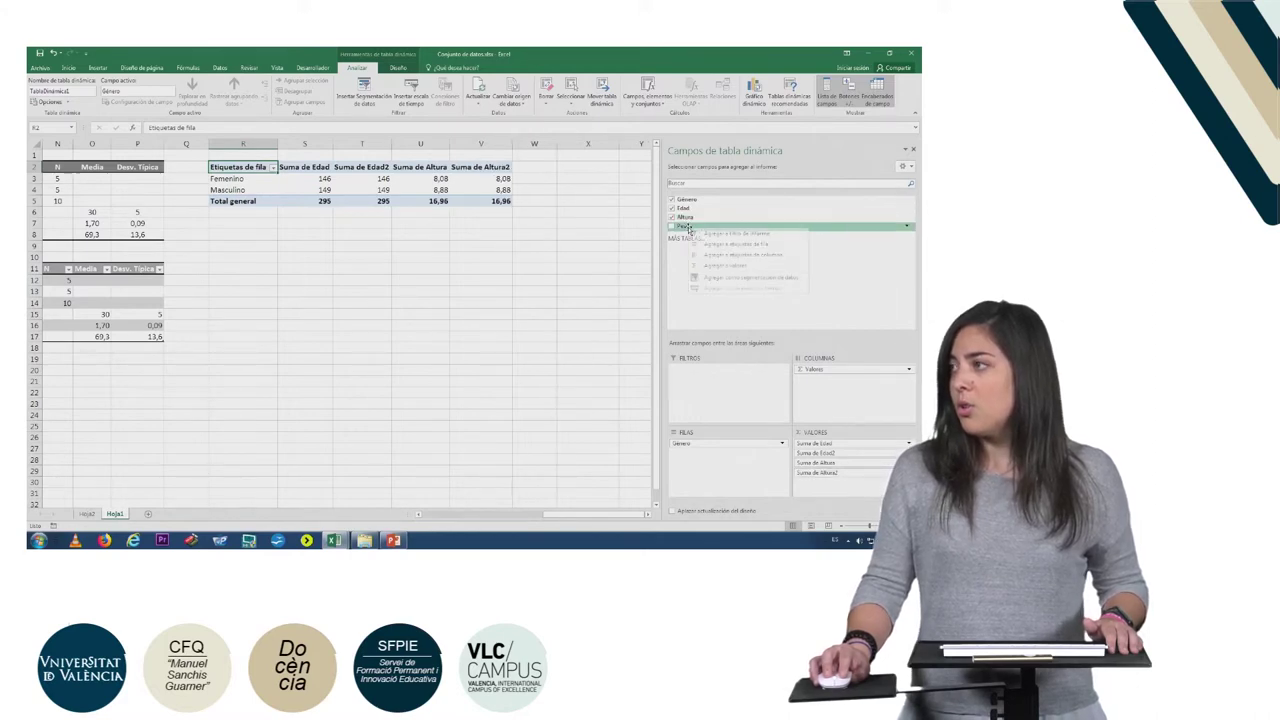
pyautogui.click(716, 265)
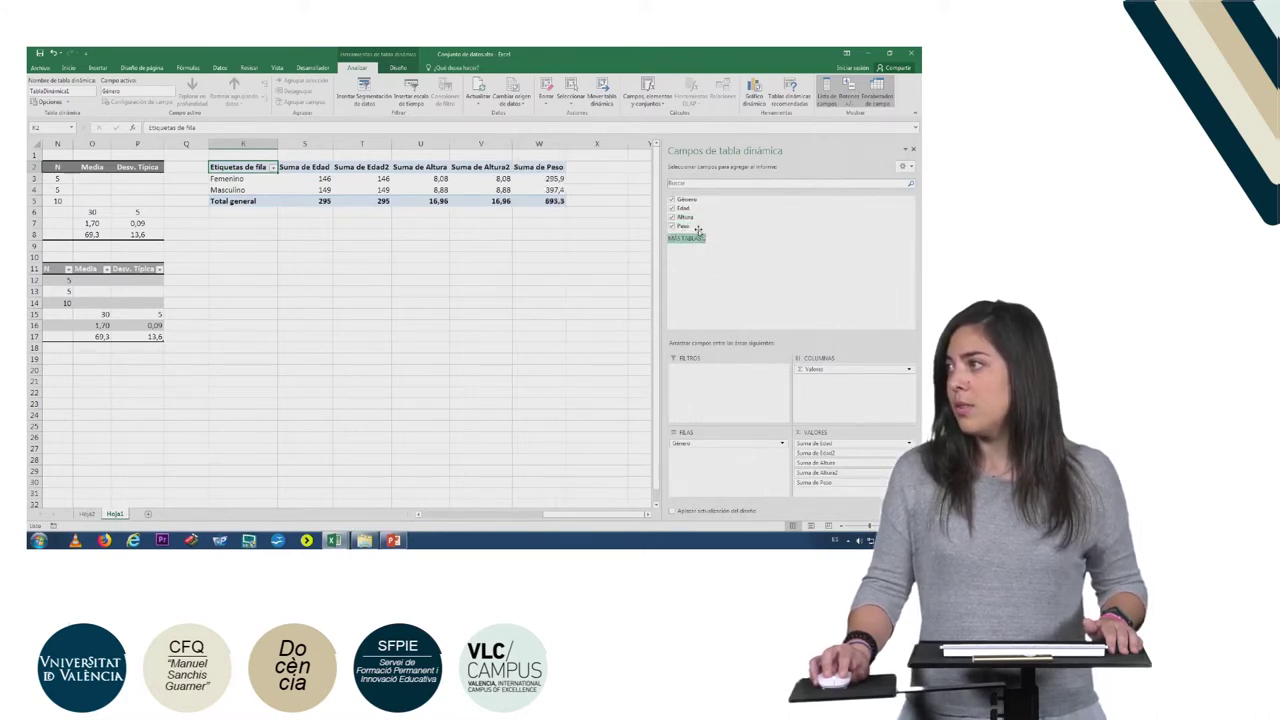
pyautogui.rightClick(700, 226)
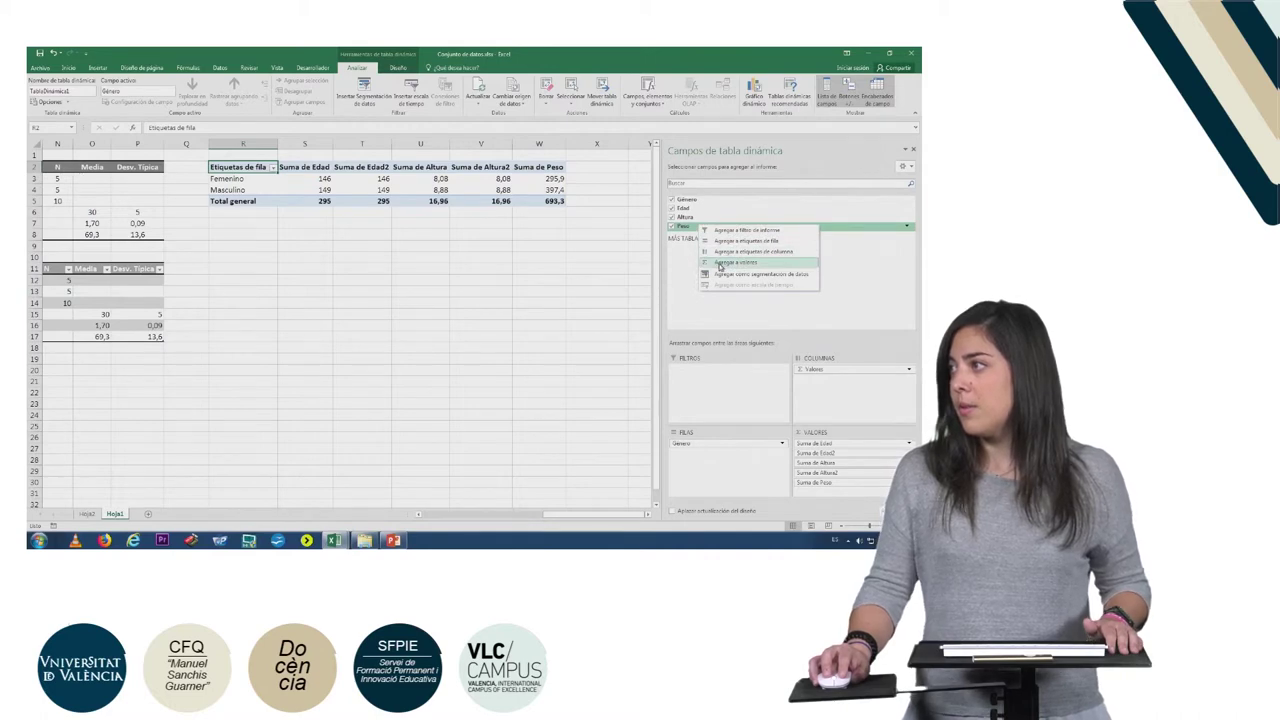
pyautogui.click(720, 262)
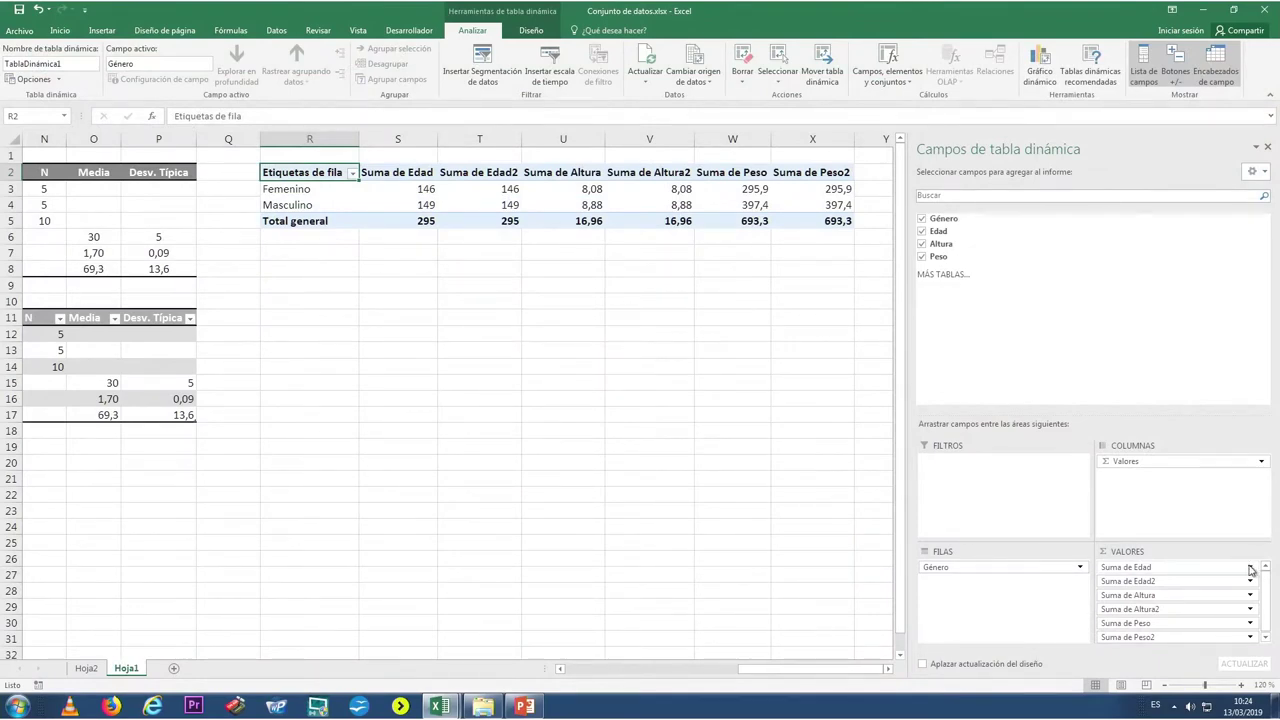
# Step: Change the Suma de Edad field to an average (Promedio) and rename it 'Media Edad'
pyautogui.click(1250, 568)
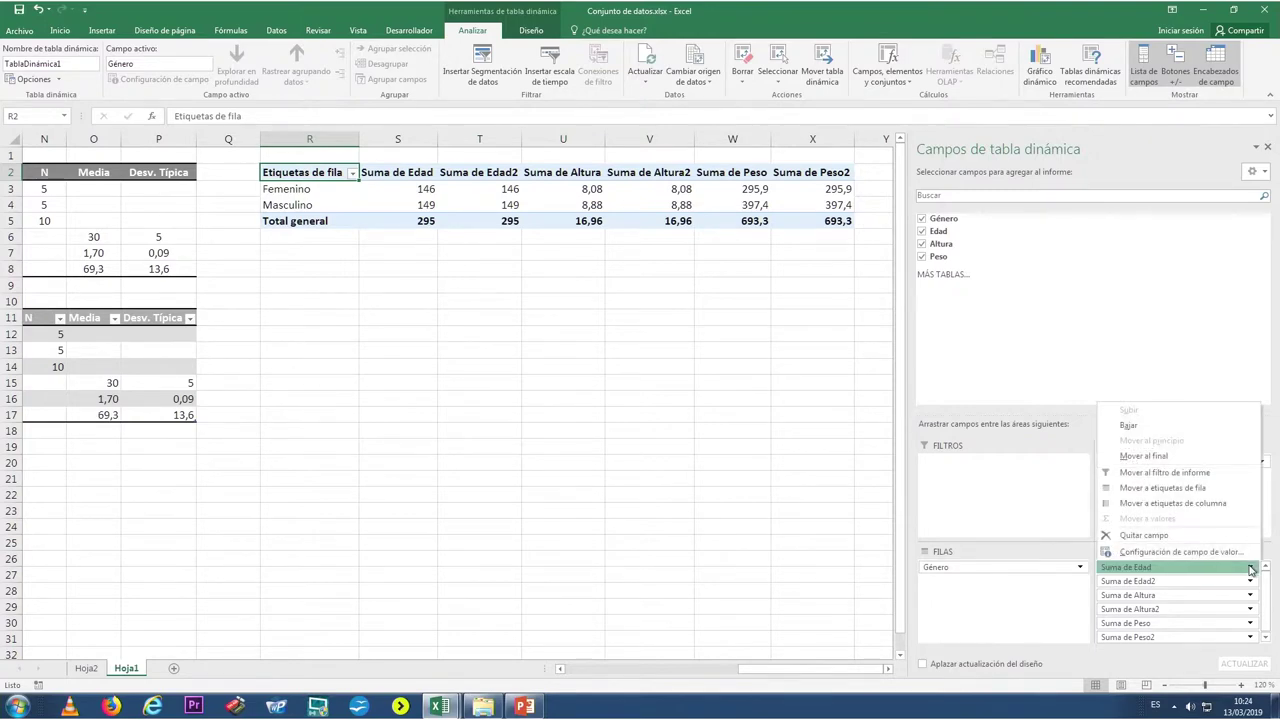
pyautogui.click(1228, 553)
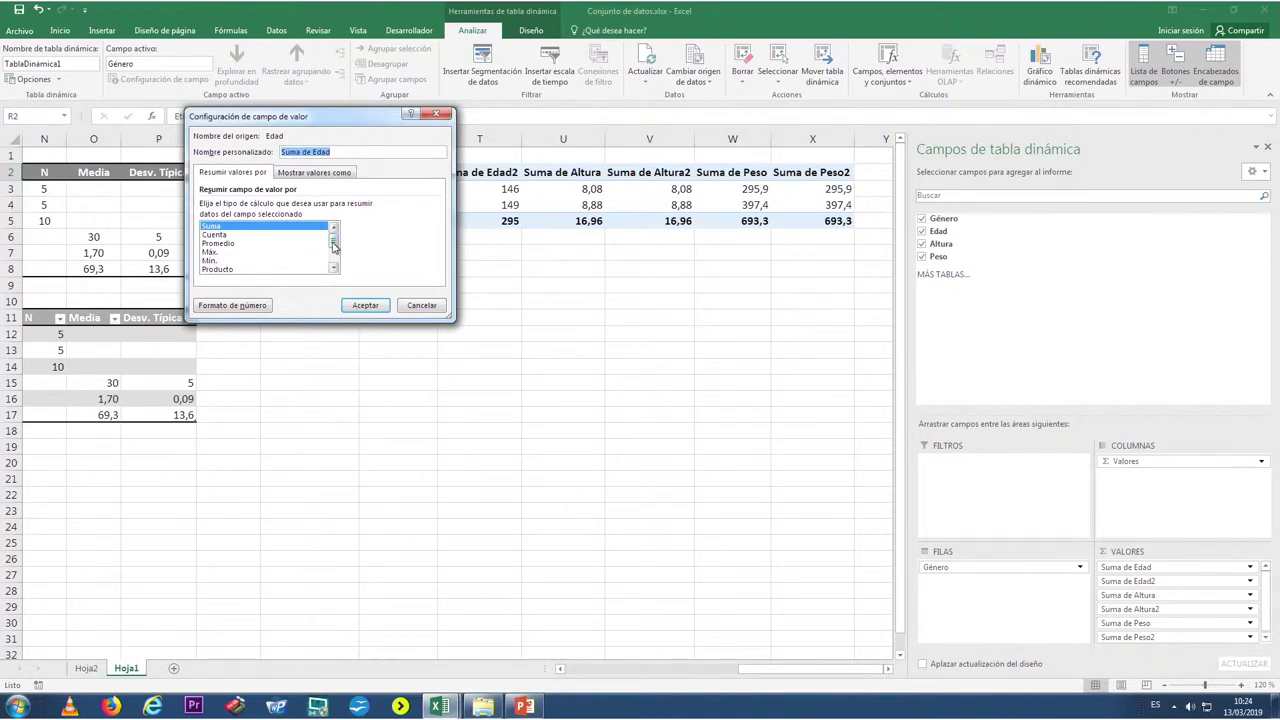
pyautogui.moveTo(334, 247); pyautogui.dragTo(334, 250)
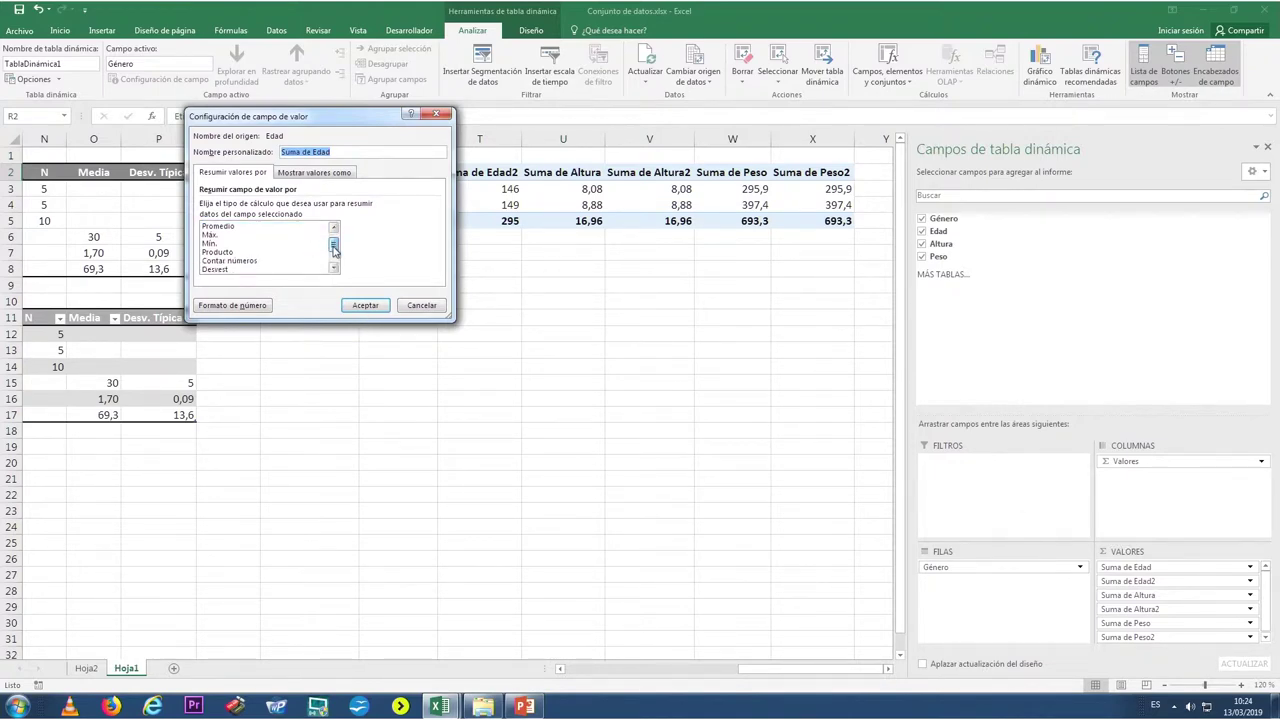
pyautogui.click(213, 227)
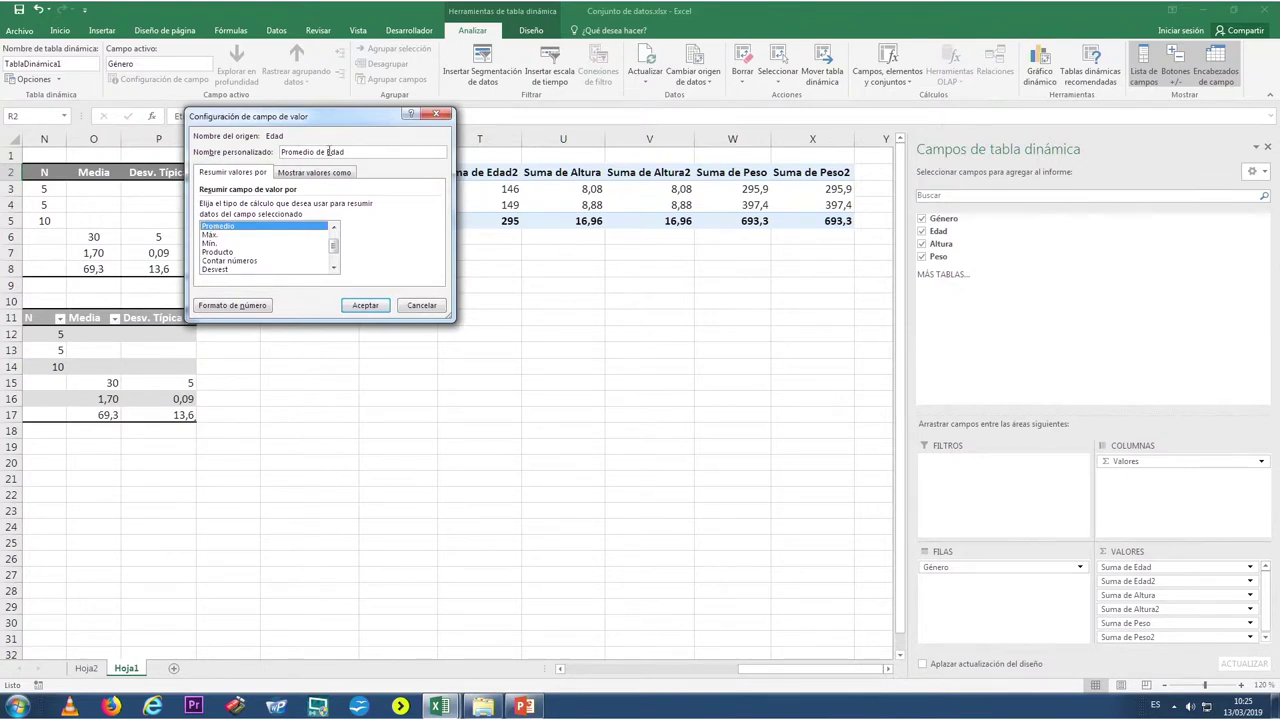
pyautogui.moveTo(285, 151); pyautogui.dragTo(249, 153)
pyautogui.write('m')
pyautogui.press('BackSpace')
pyautogui.press('BackSpace')
pyautogui.press('BackSpace')
pyautogui.write('D')
pyautogui.click(366, 306)
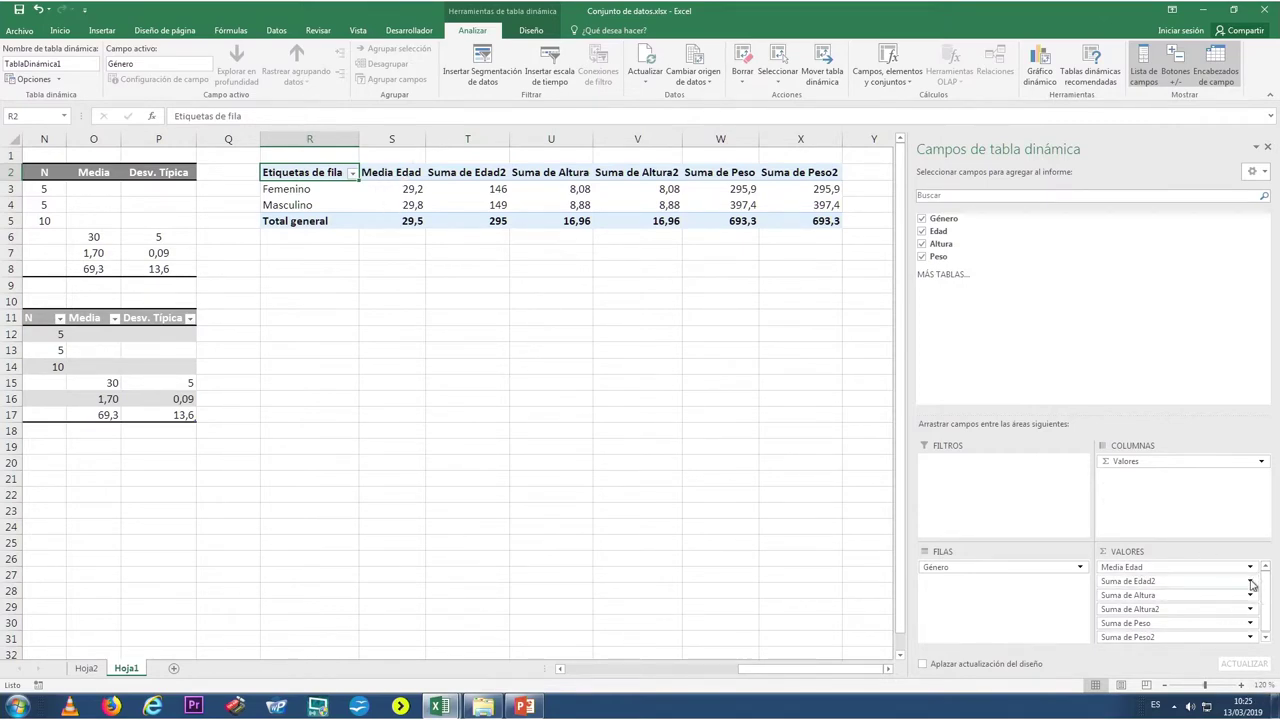
# Step: Summarise the second Edad field as standard deviation (Desvest), renamed 'Desv. típica Edad'
pyautogui.click(1250, 581)
pyautogui.click(1237, 566)
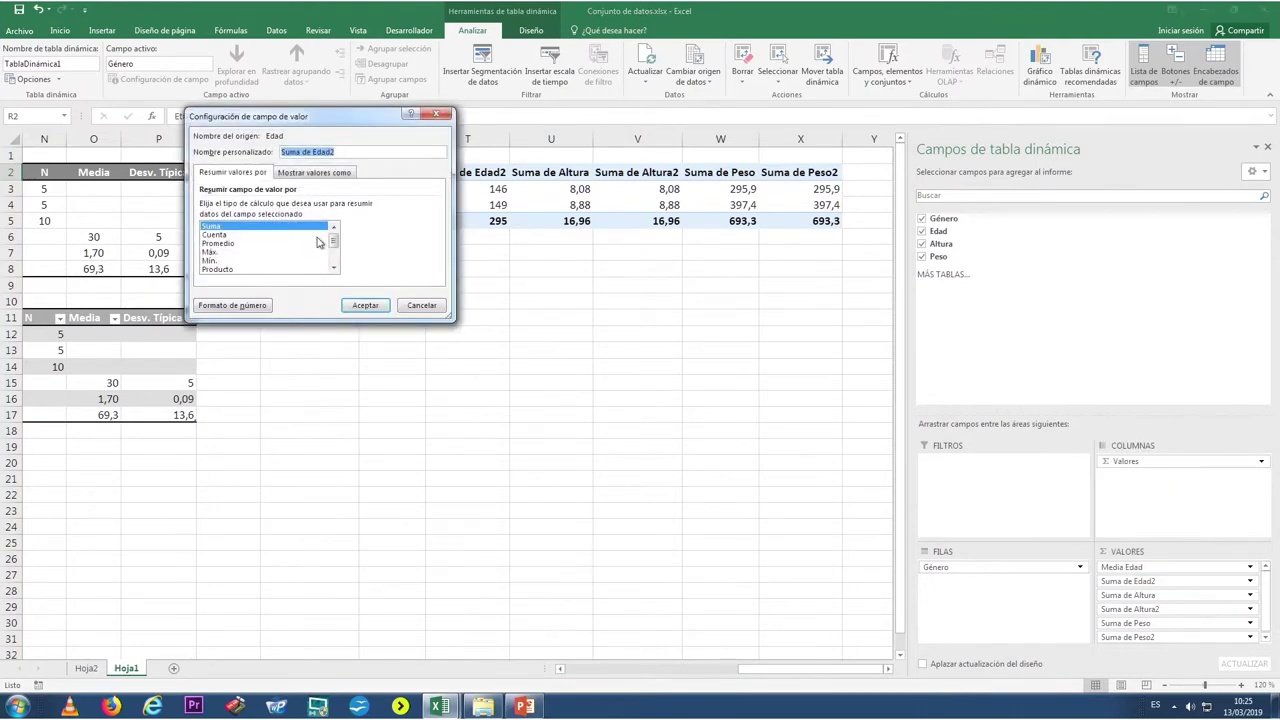
pyautogui.moveTo(335, 248); pyautogui.dragTo(335, 258)
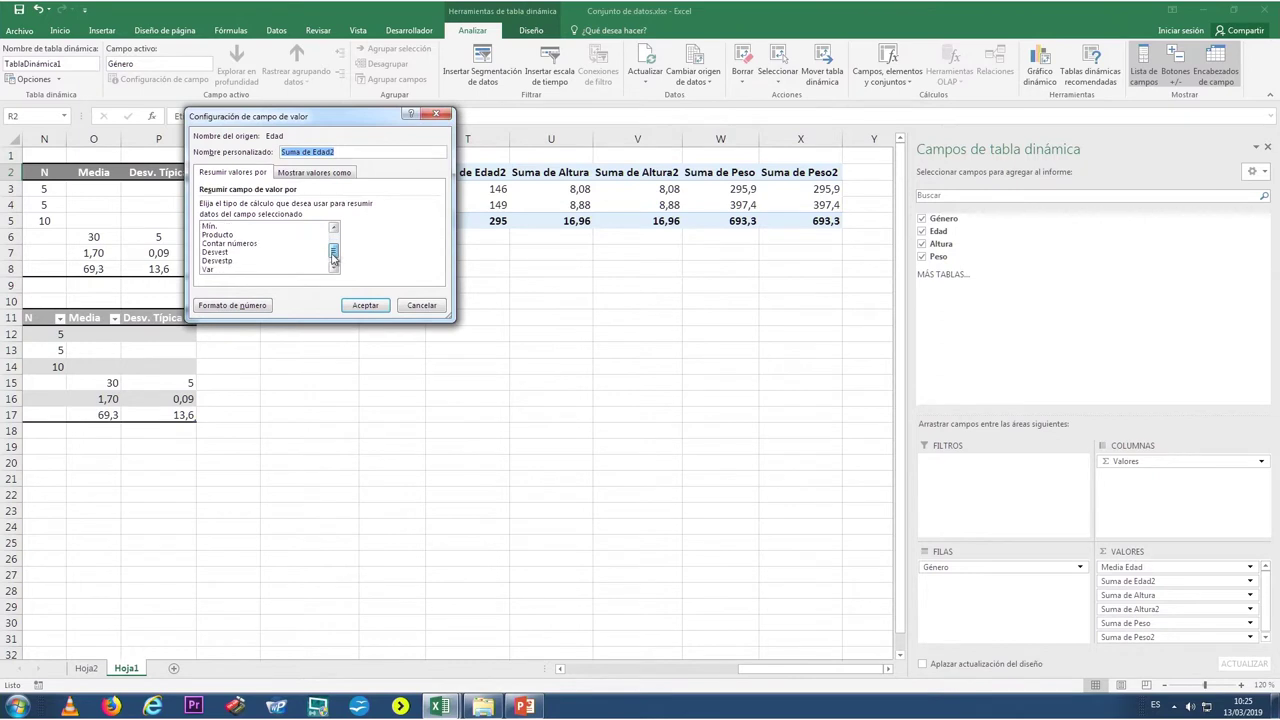
pyautogui.click(216, 252)
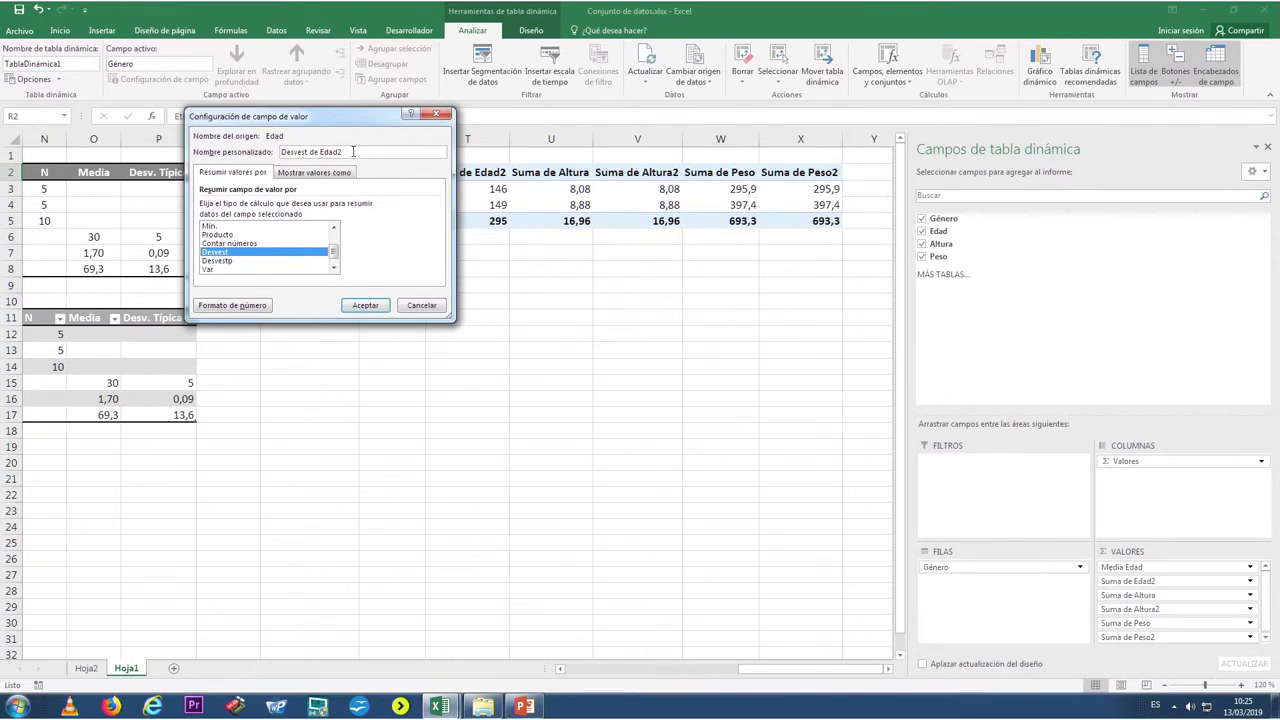
pyautogui.moveTo(353, 151); pyautogui.dragTo(249, 143)
pyautogui.write('D')
pyautogui.click(358, 306)
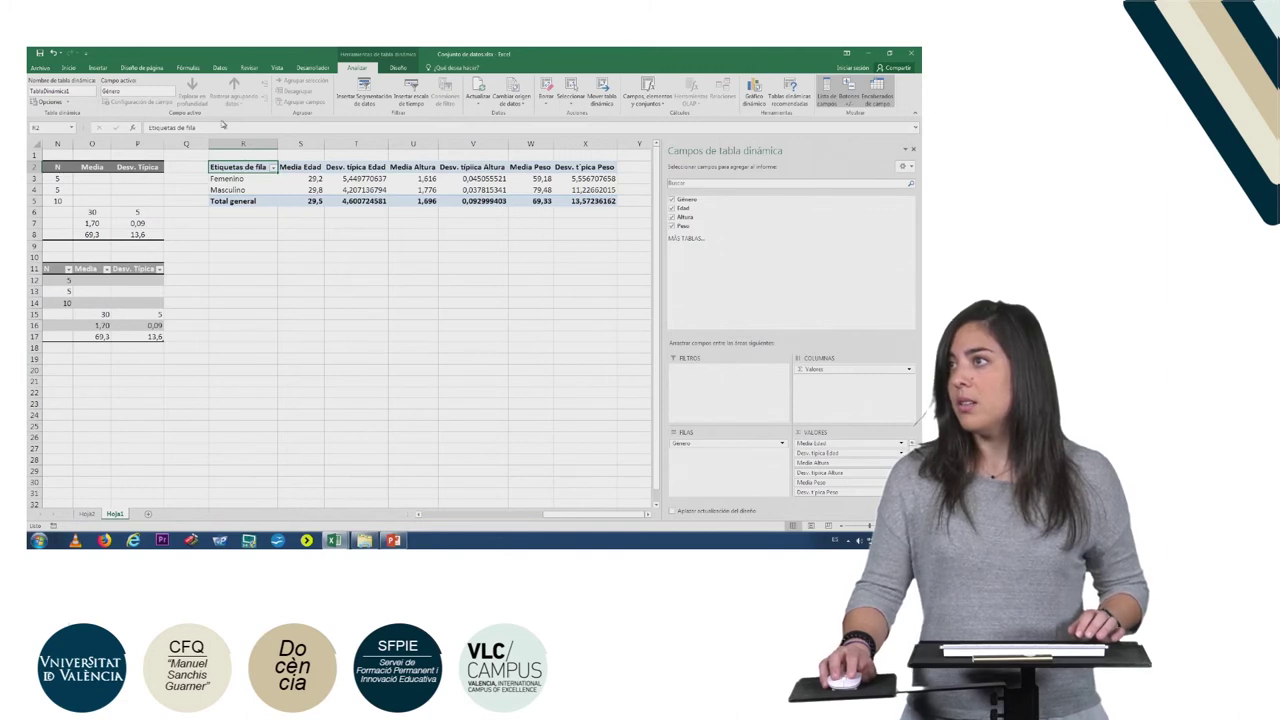
# Step: Title the row header 'Género' and apply a medium grey pivot table style
pyautogui.write('G')
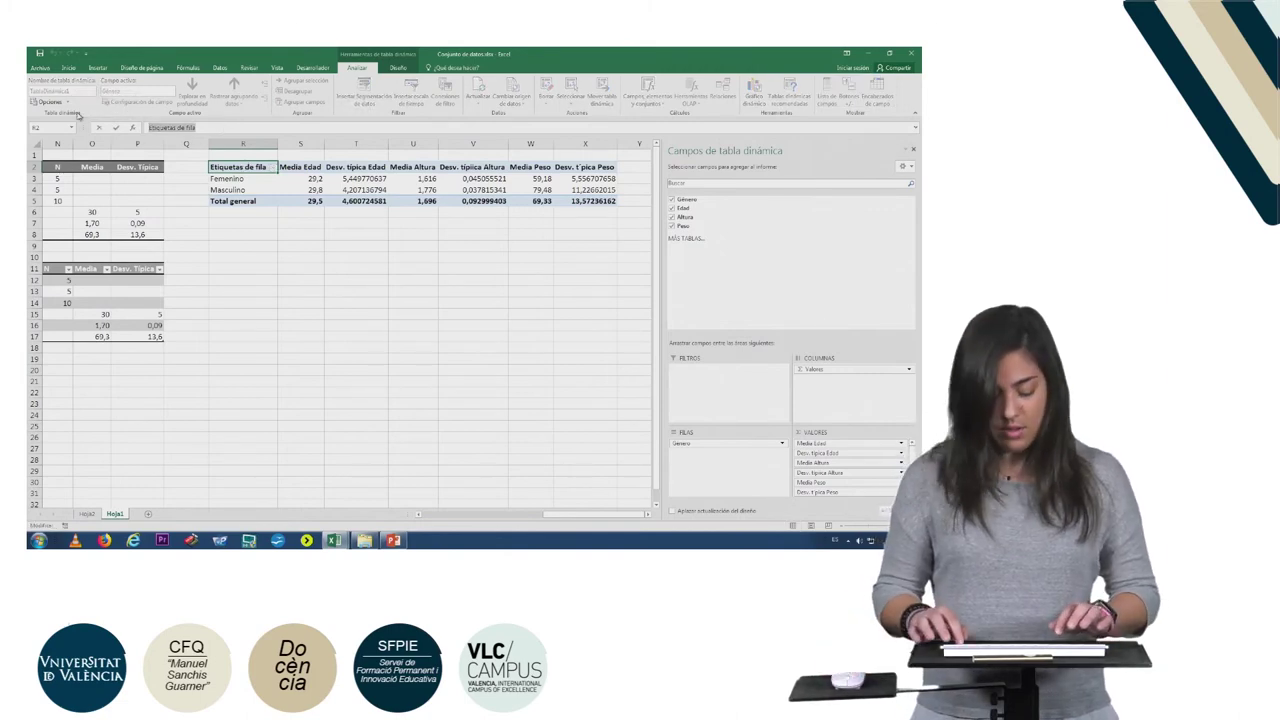
pyautogui.write('é')
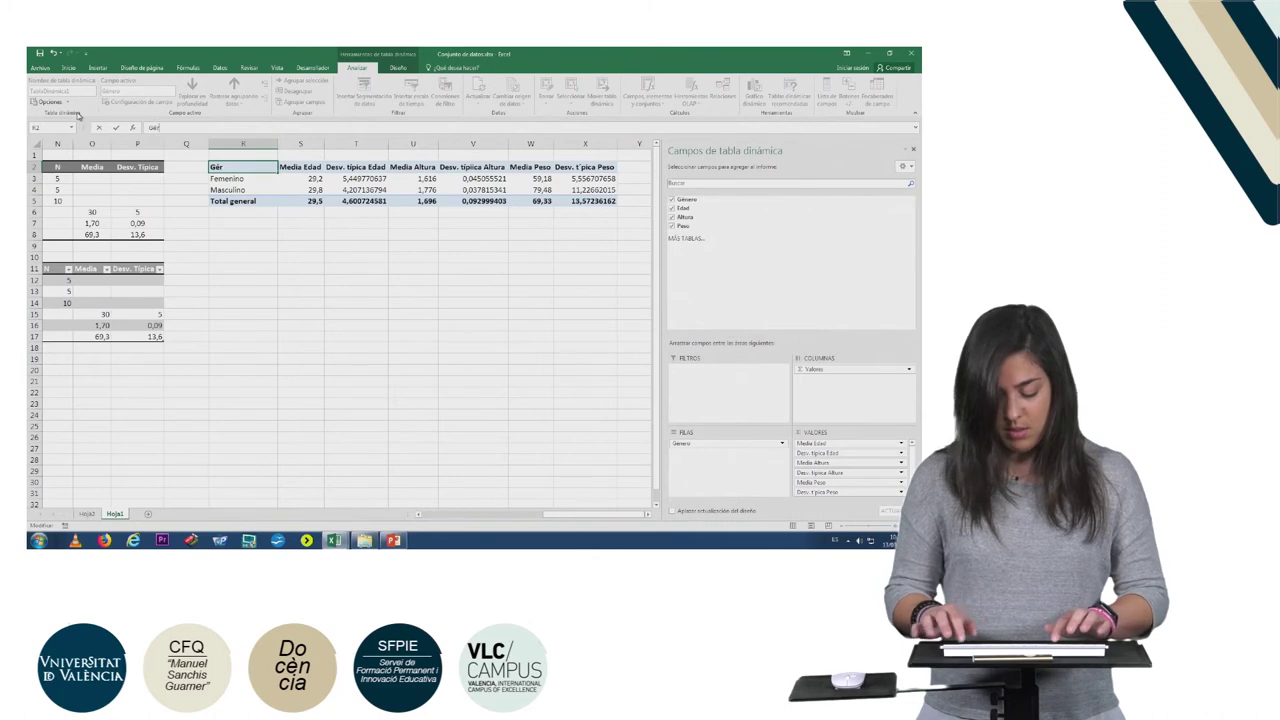
pyautogui.write('nero')
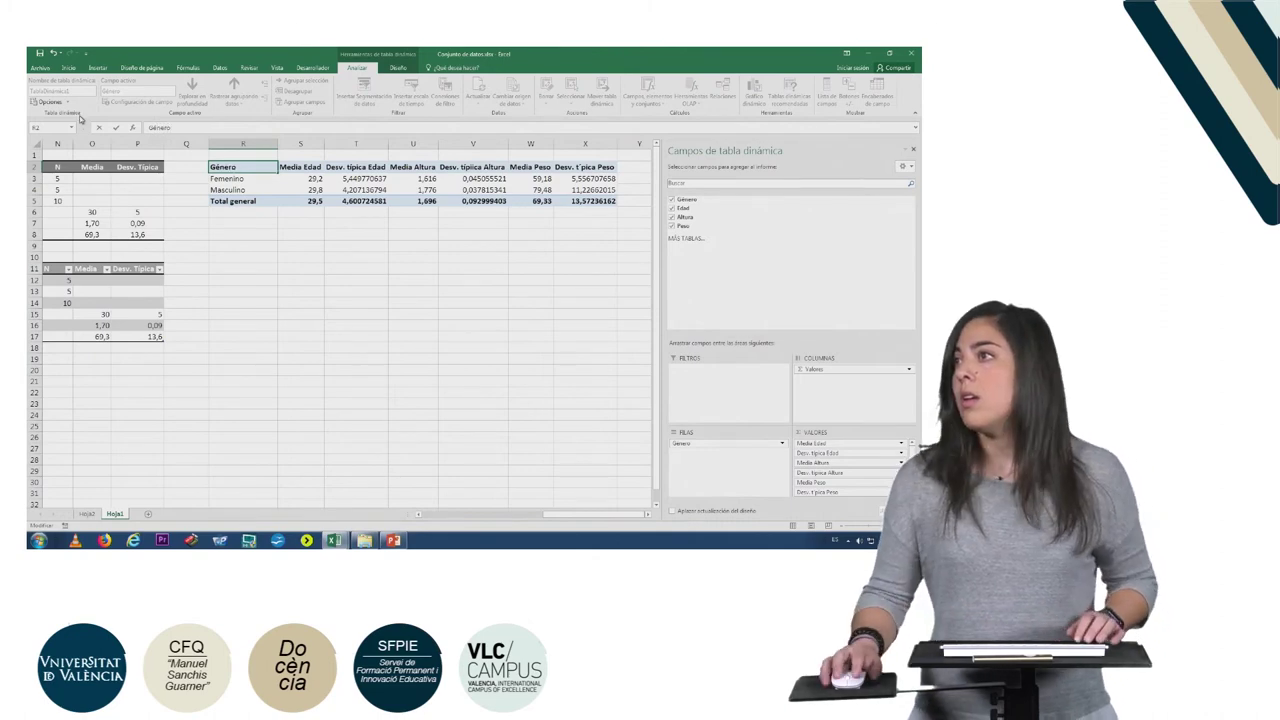
pyautogui.click(305, 245)
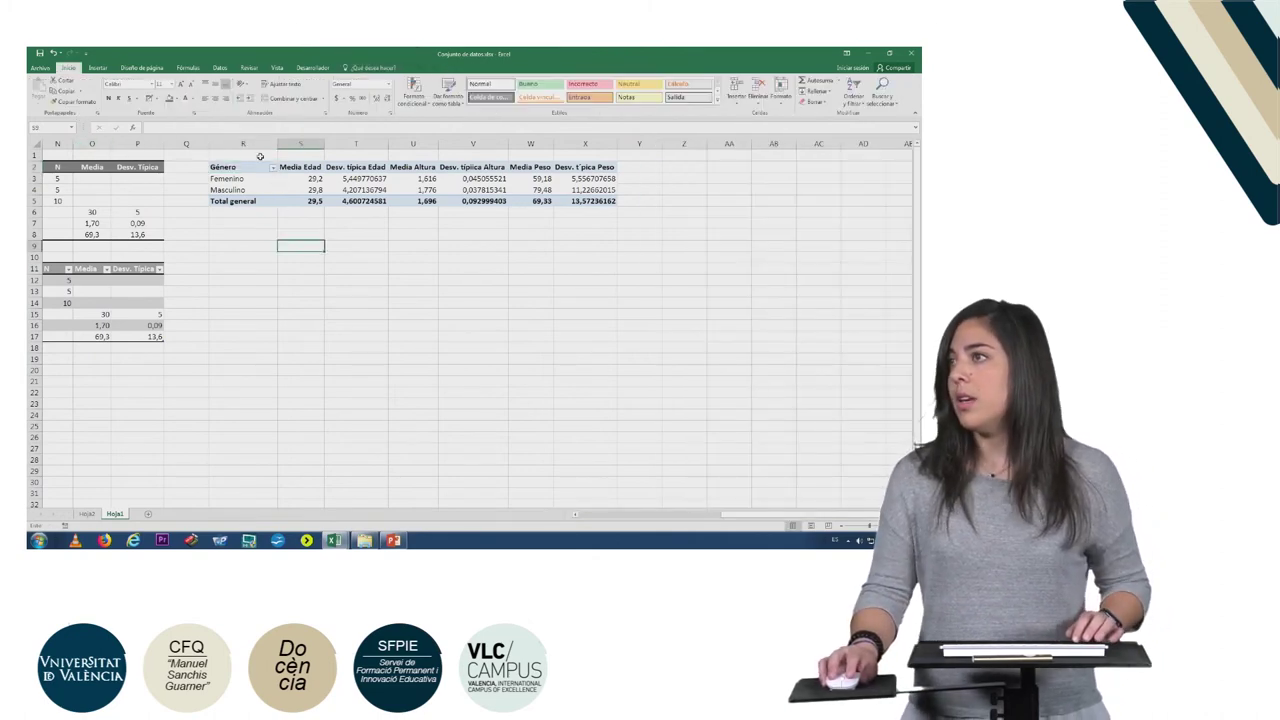
pyautogui.moveTo(254, 168); pyautogui.dragTo(591, 201)
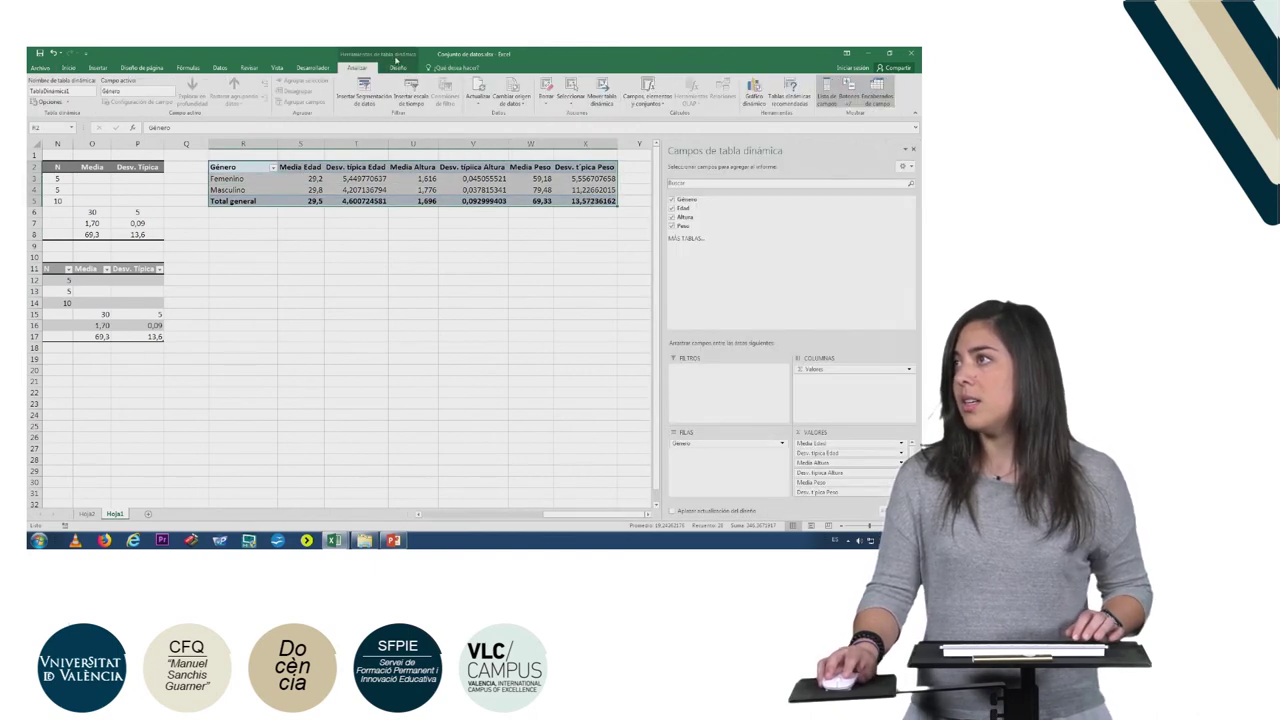
pyautogui.click(398, 68)
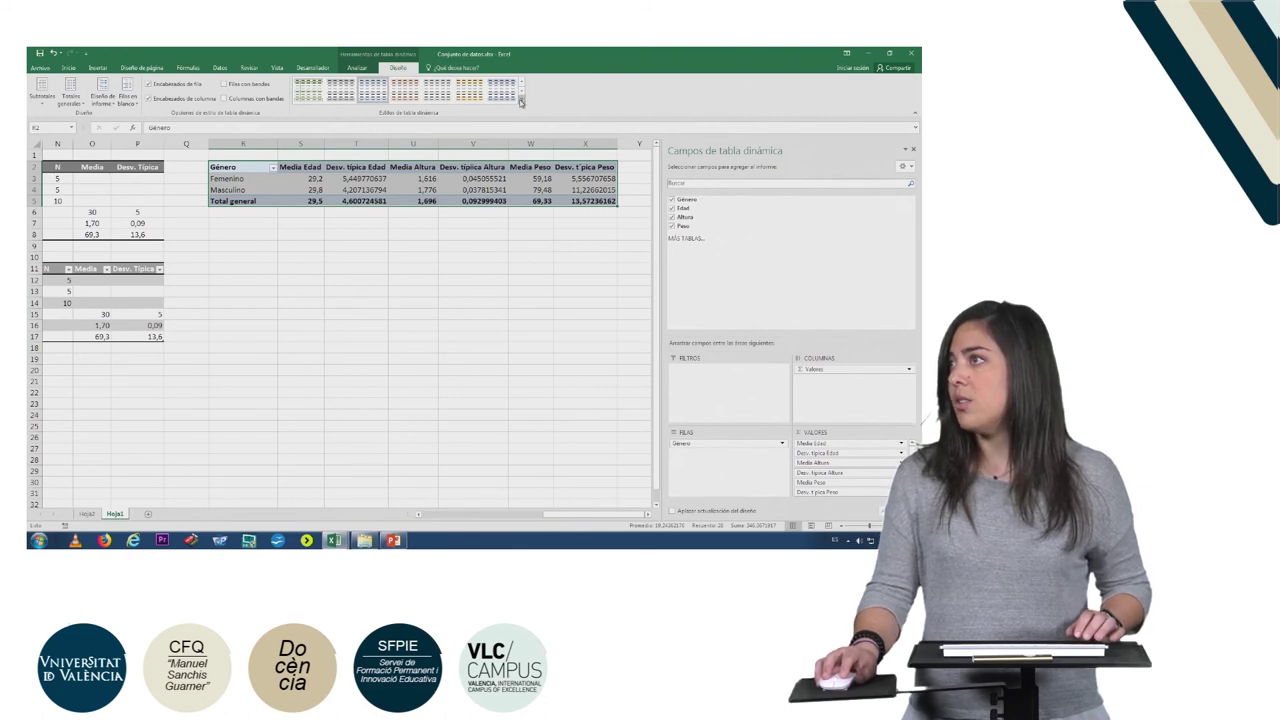
pyautogui.click(520, 102)
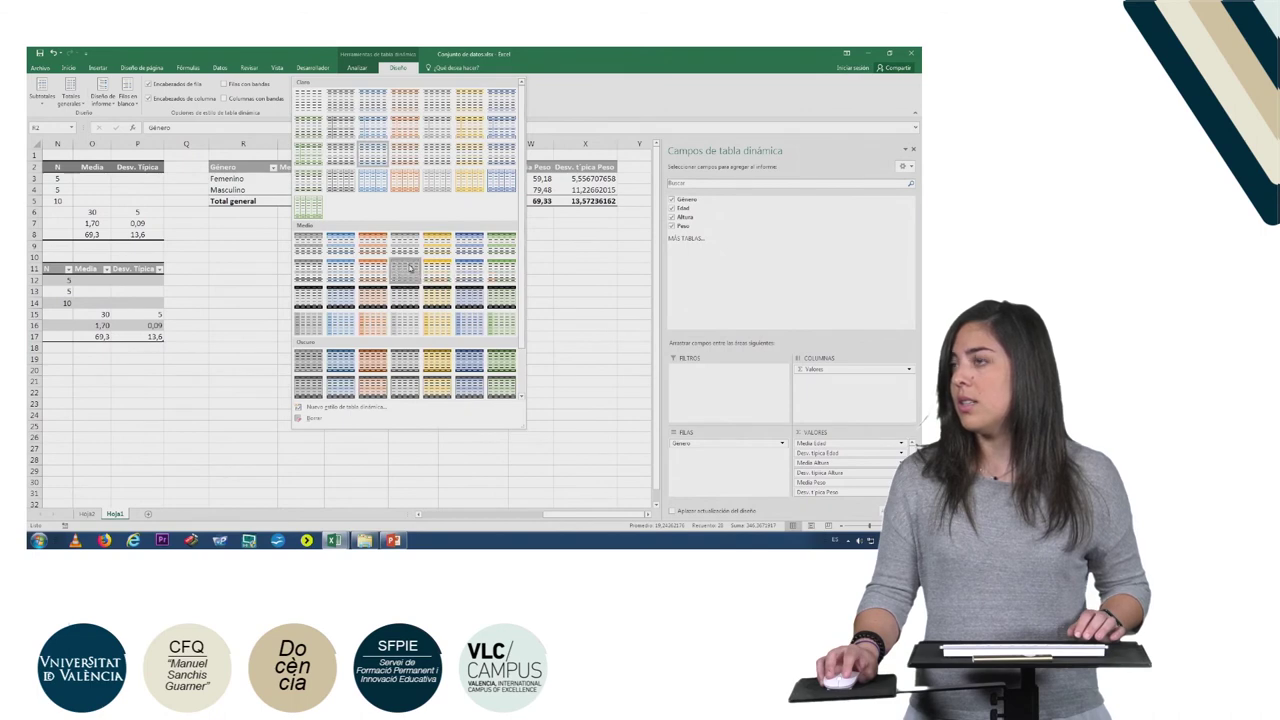
pyautogui.click(408, 266)
pyautogui.click(279, 254)
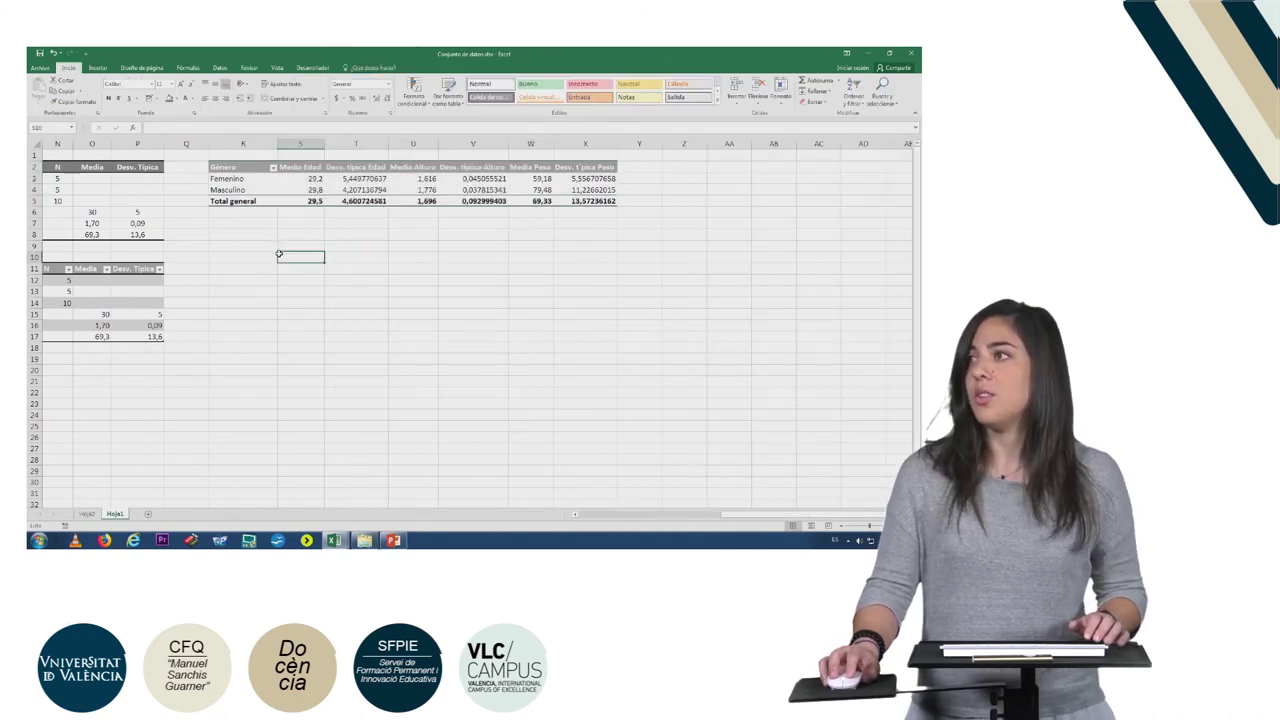